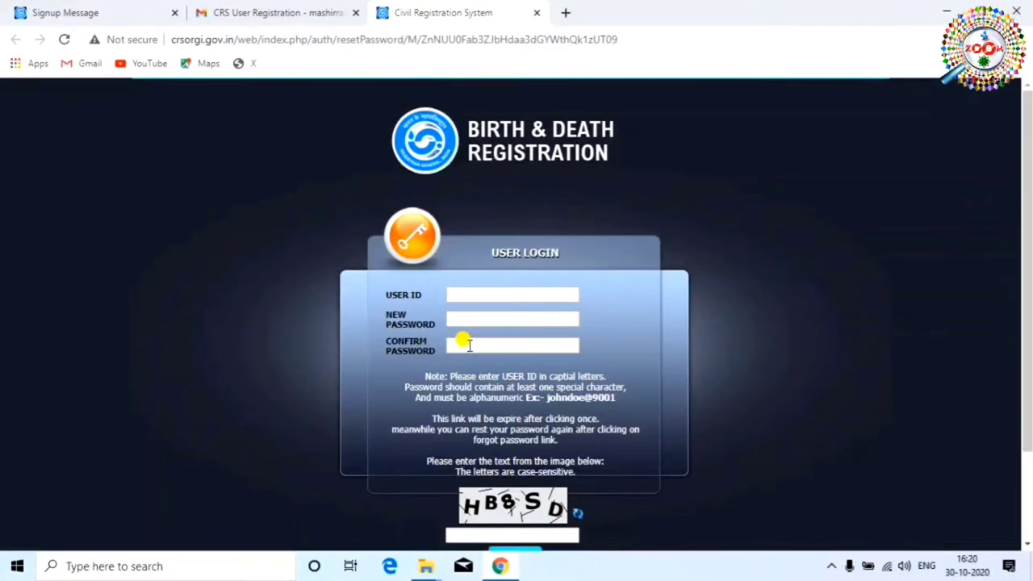
Step: Set a new account password by entering the user ID, the new password twice and the captcha text, and submit the form
scroll(468, 343, down, 3)
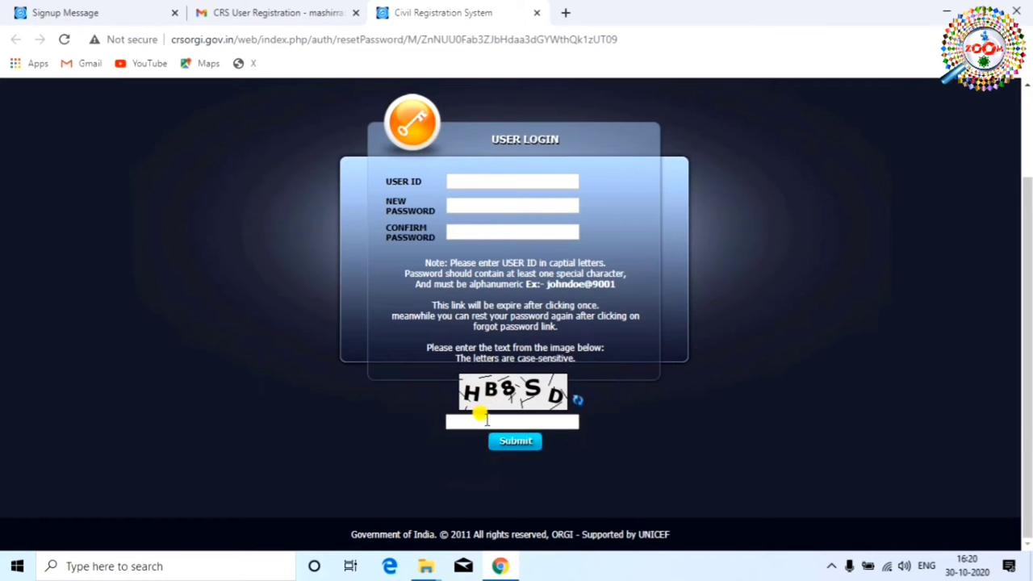
click(476, 420)
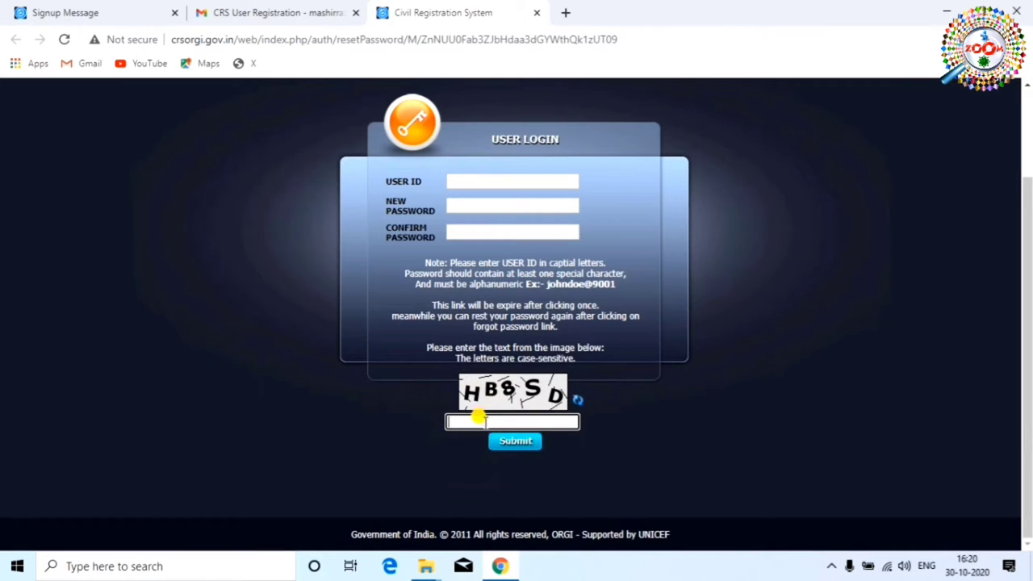
click(516, 443)
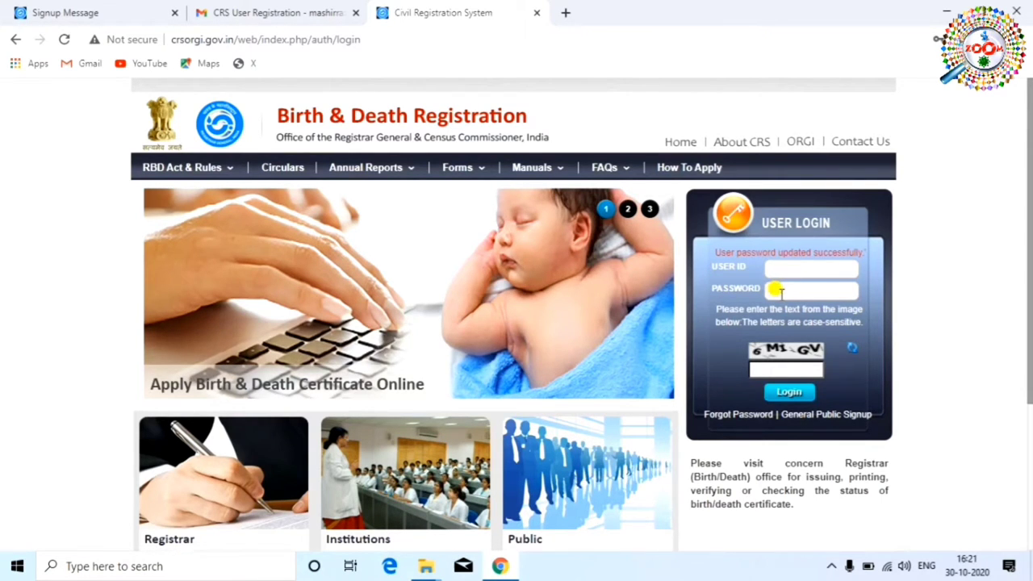
Step: Log in with the user ID, password and captcha text, and open a new birth registration form
click(780, 392)
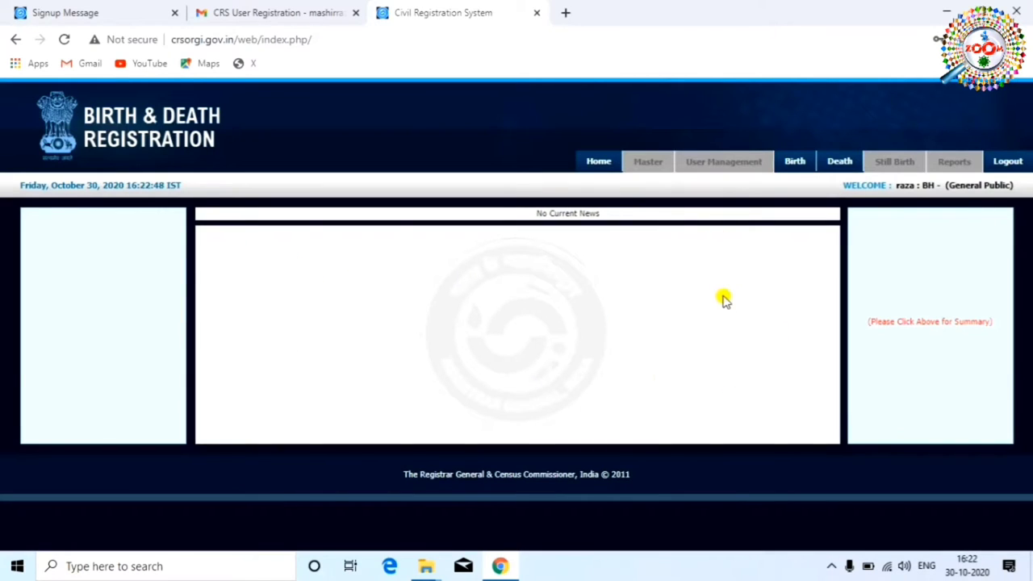
mouse_move(792, 165)
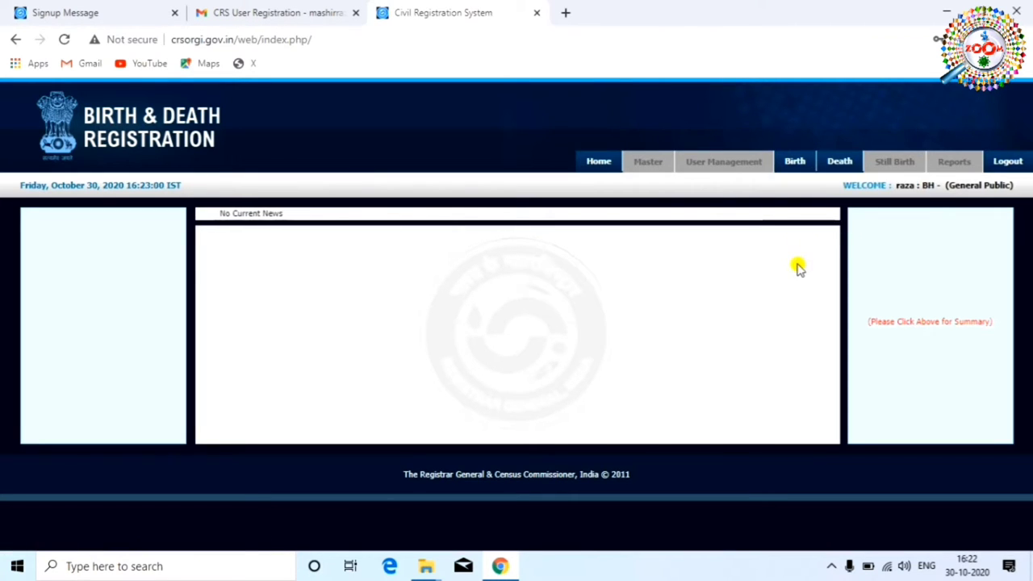
mouse_move(842, 163)
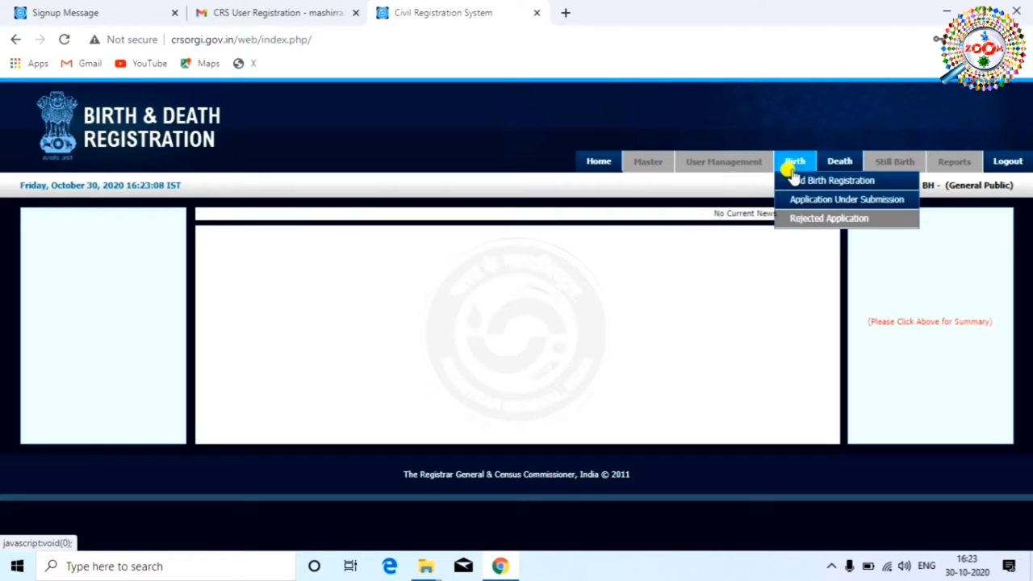
click(815, 181)
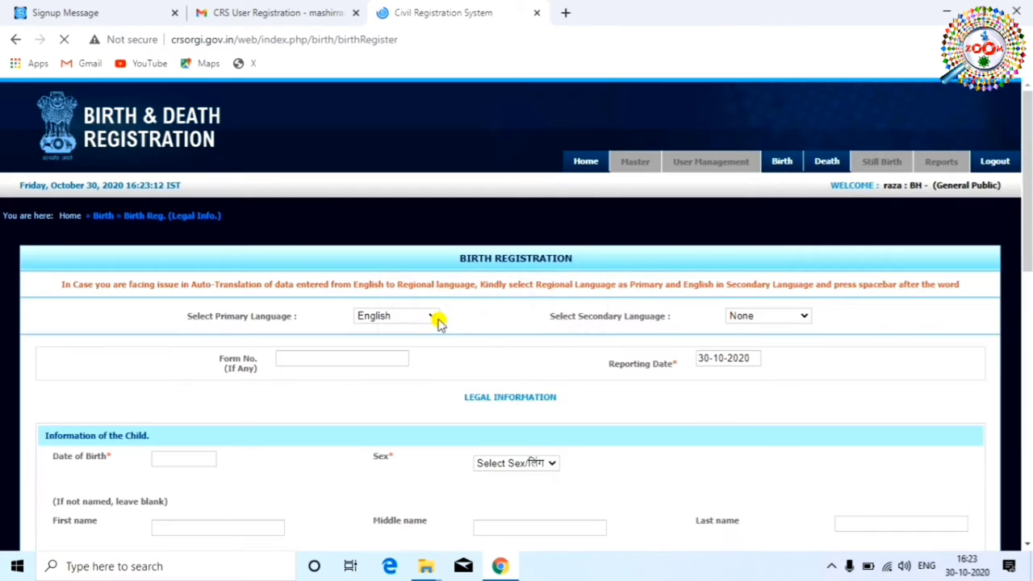
Step: Set the form's primary language to English and its secondary language to Hindi
scroll(438, 321, down, 3)
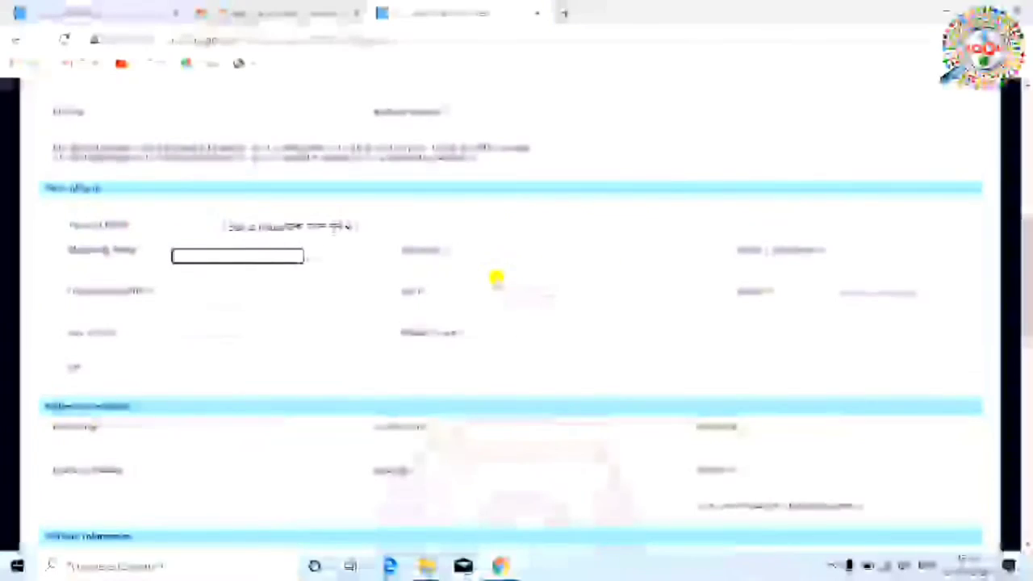
scroll(497, 278, up, 15)
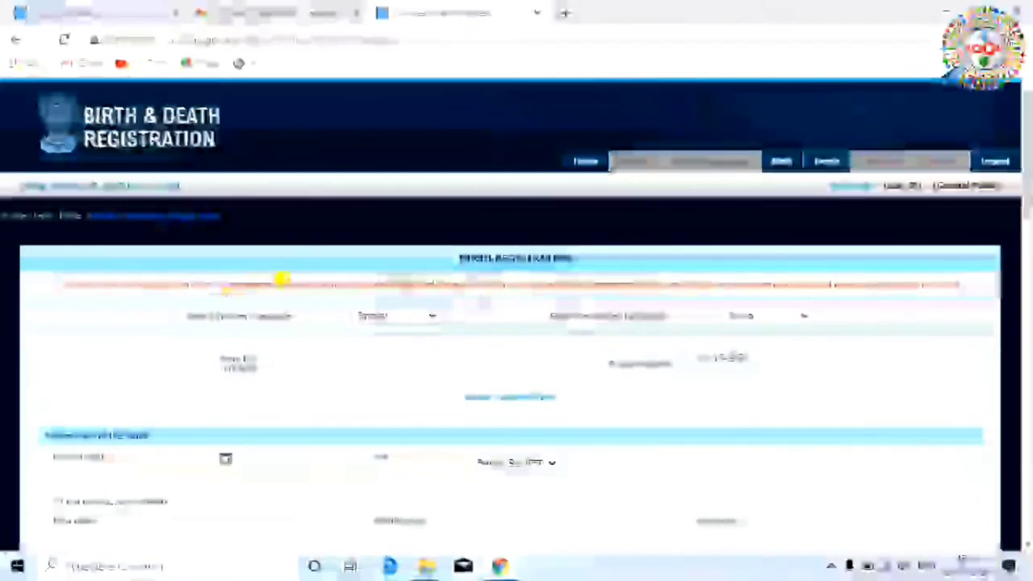
click(431, 316)
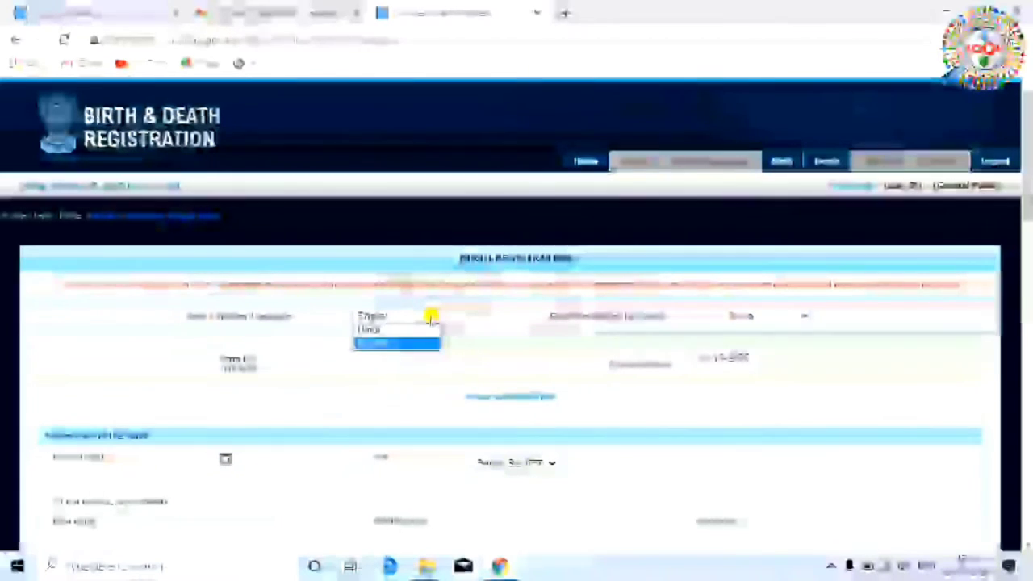
click(411, 344)
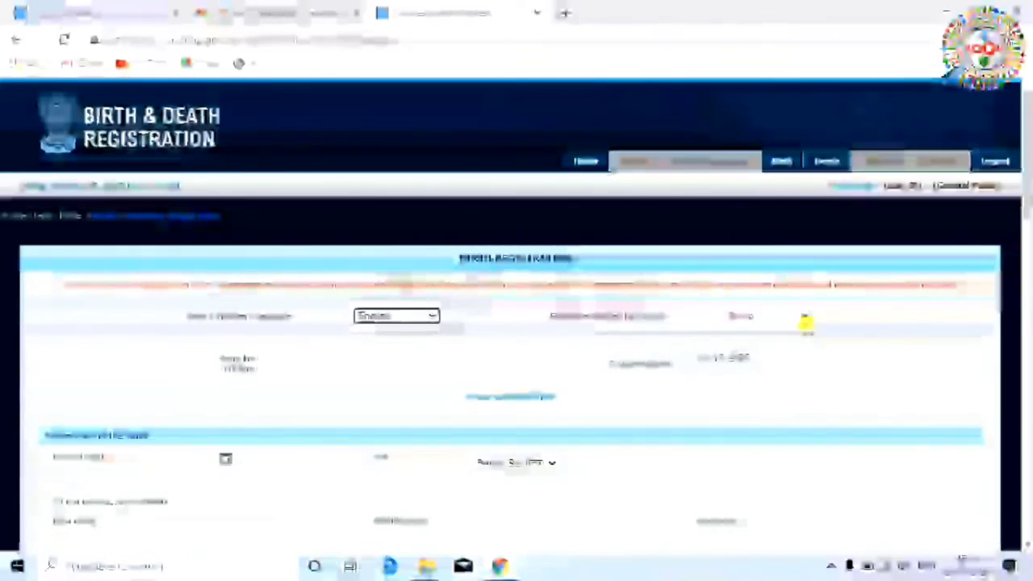
click(806, 321)
click(750, 341)
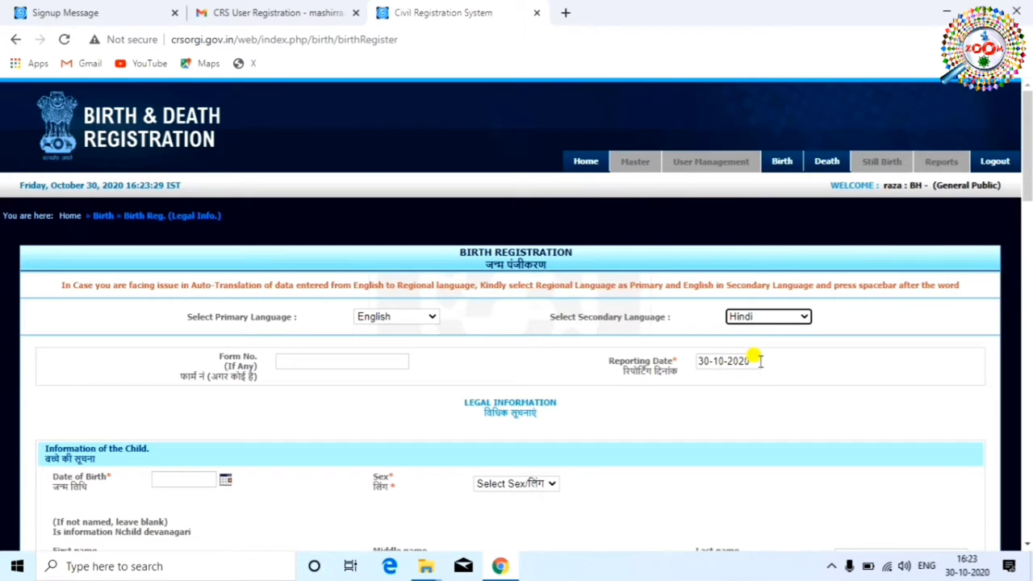
Step: Choose the child's date of birth in the calendar and set the child's sex to Male
scroll(273, 417, down, 1)
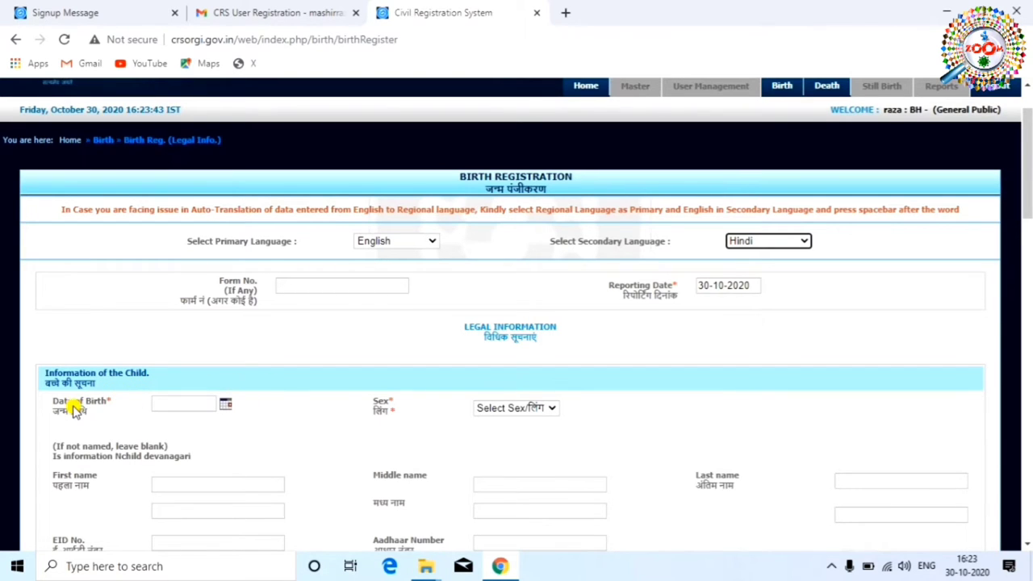
click(225, 405)
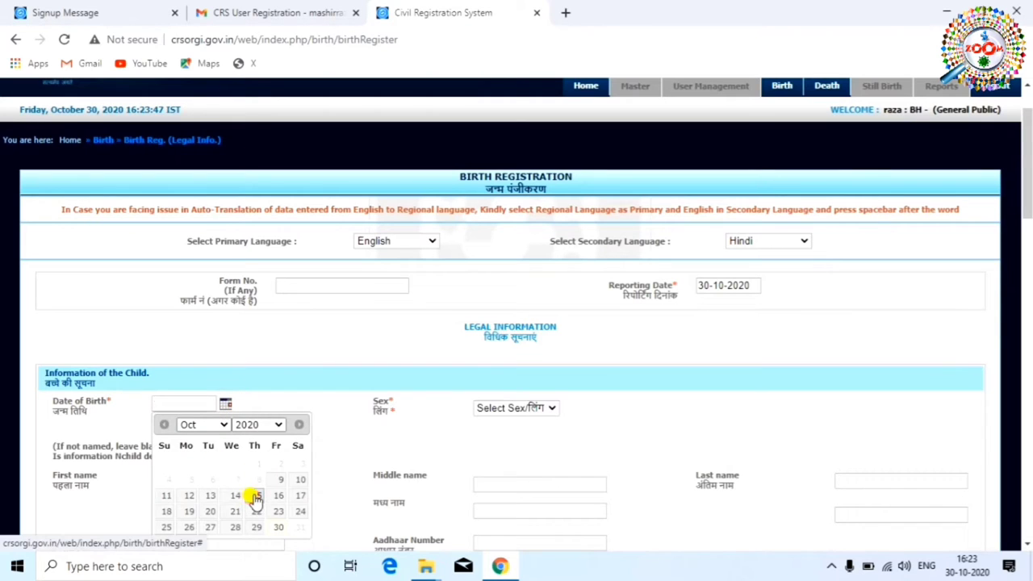
click(255, 496)
click(552, 408)
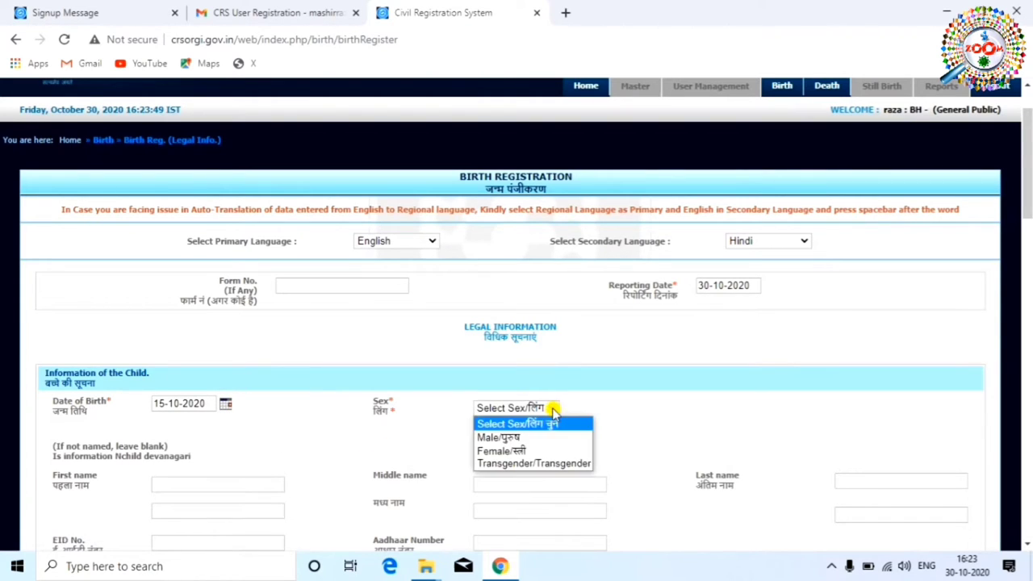
click(507, 437)
Step: Leave the child's name, EID and Aadhaar fields blank and set the place of birth to House
scroll(557, 411, down, 2)
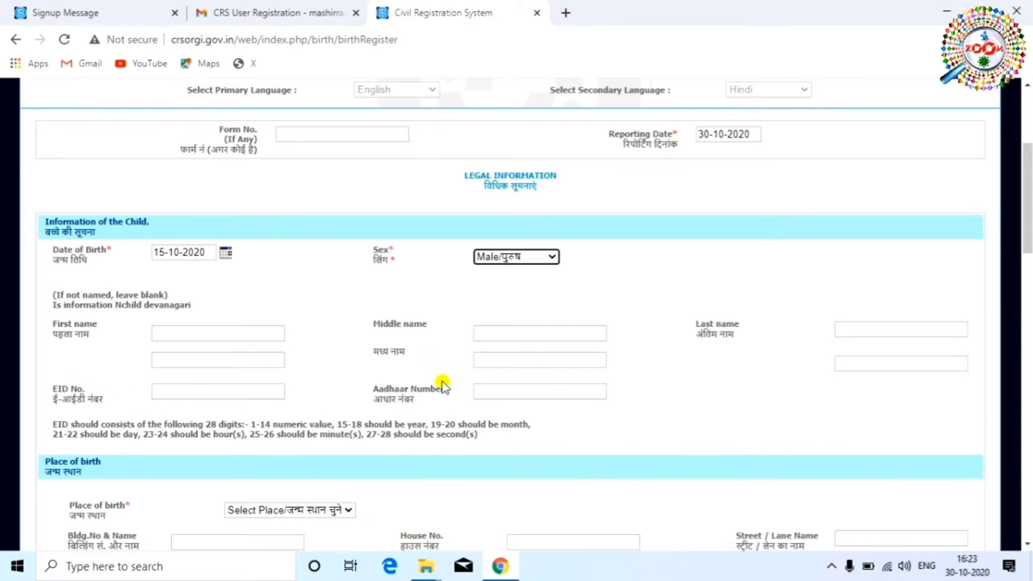
scroll(678, 359, up, 1)
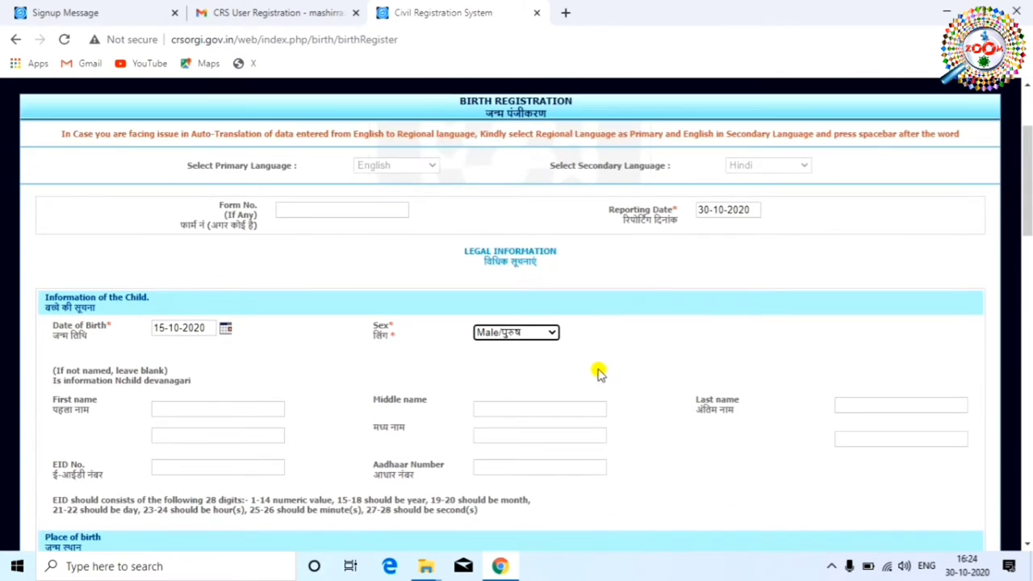
scroll(668, 366, down, 1)
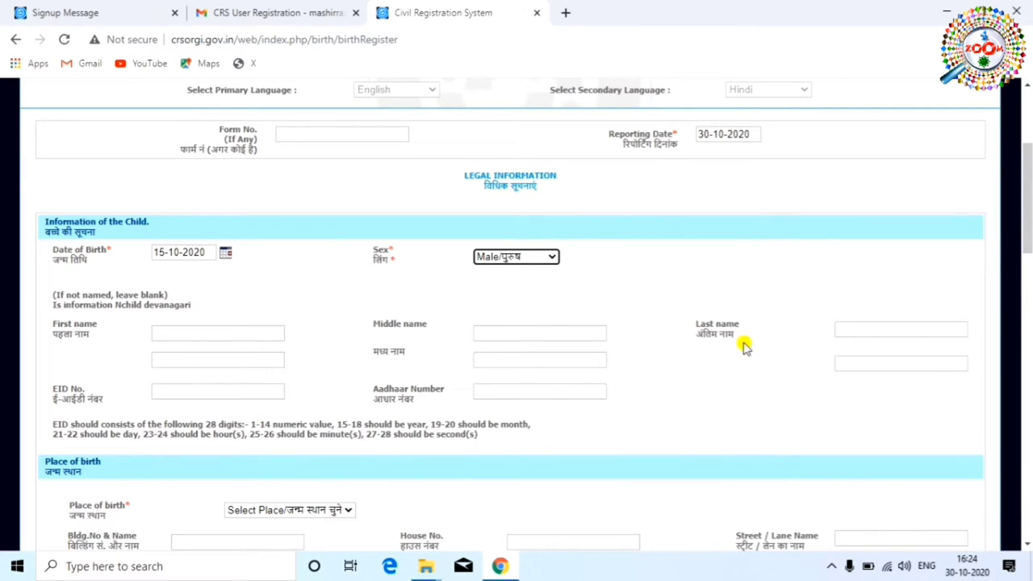
scroll(731, 367, down, 2)
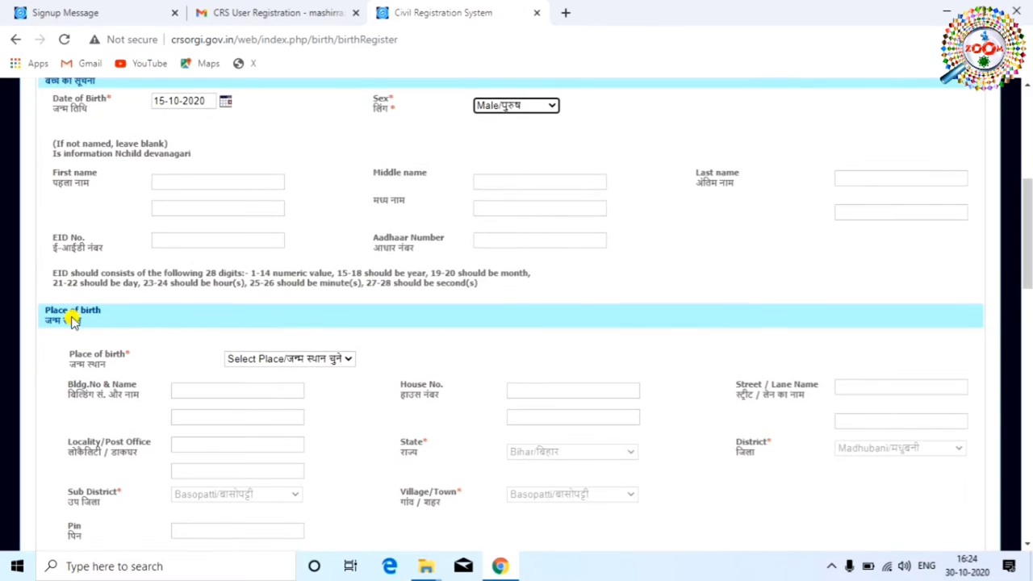
click(347, 364)
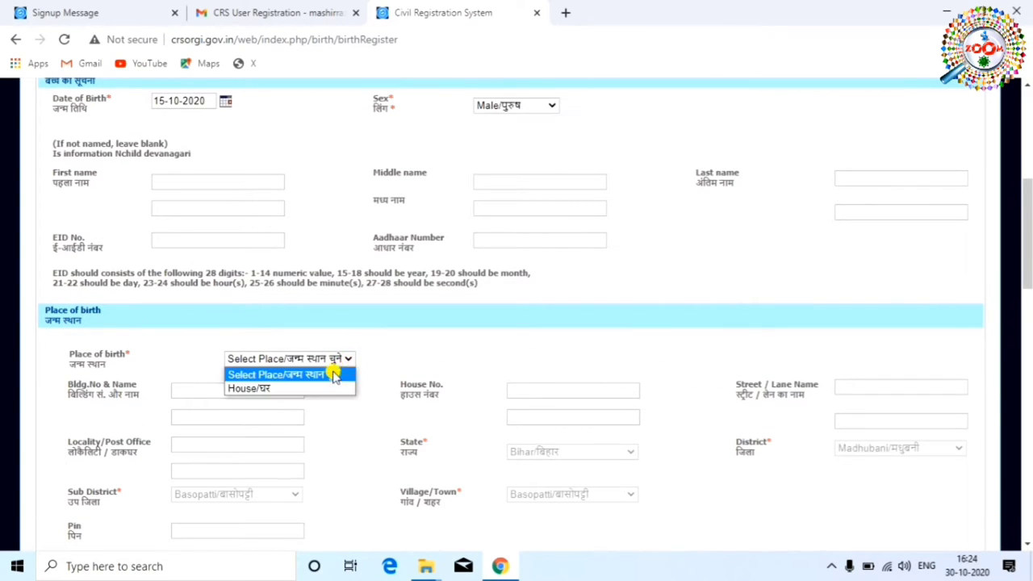
click(312, 388)
Step: Fill in the birthplace address with the building name, house number, street, locality and postal code
scroll(346, 381, down, 1)
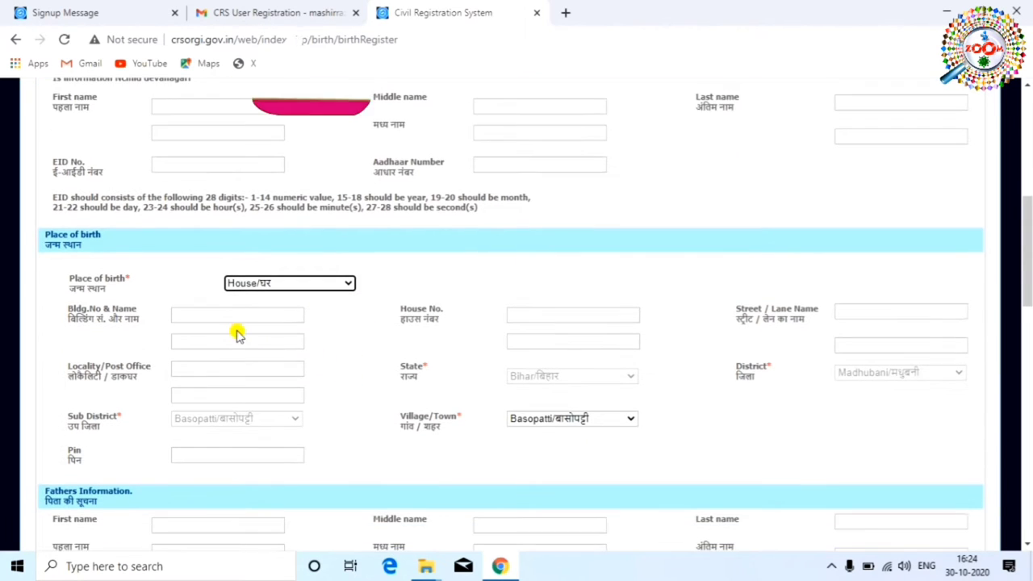
click(216, 314)
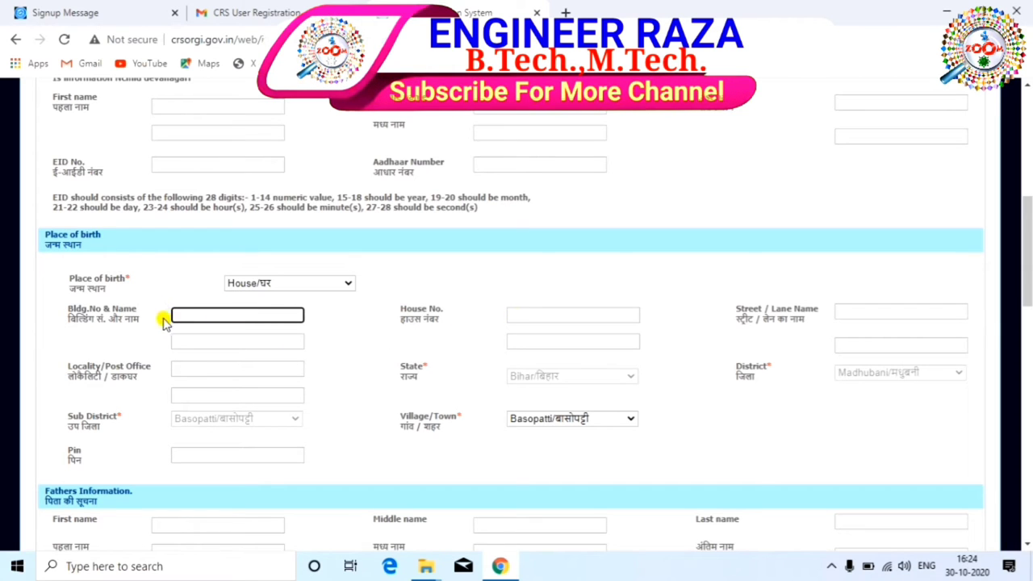
click(568, 318)
click(841, 311)
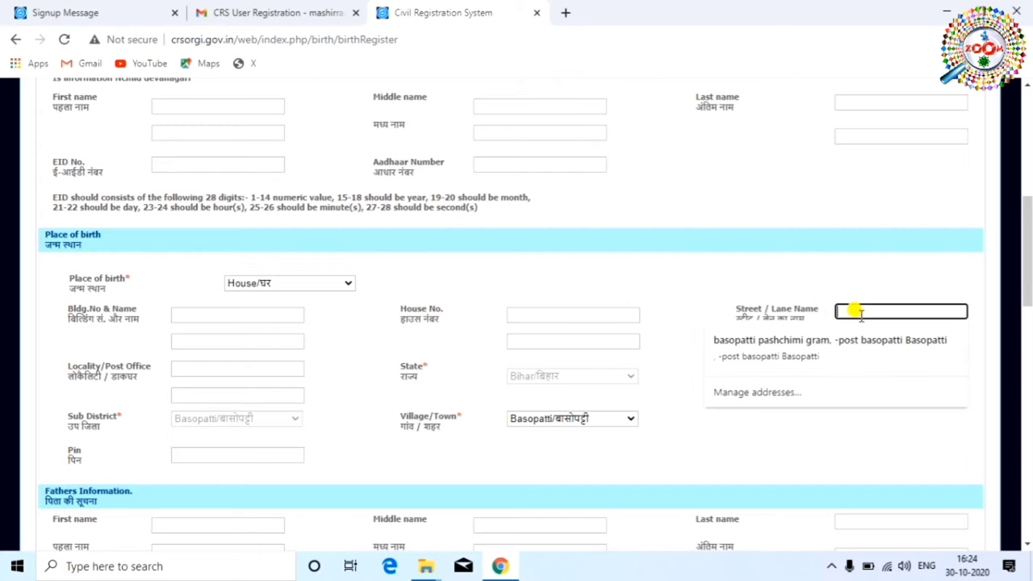
click(694, 322)
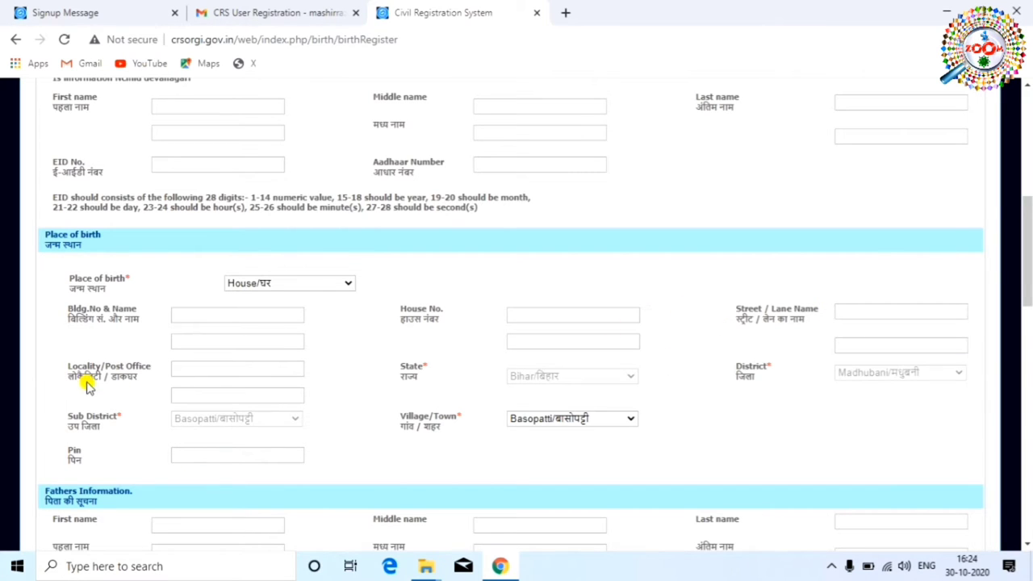
click(187, 369)
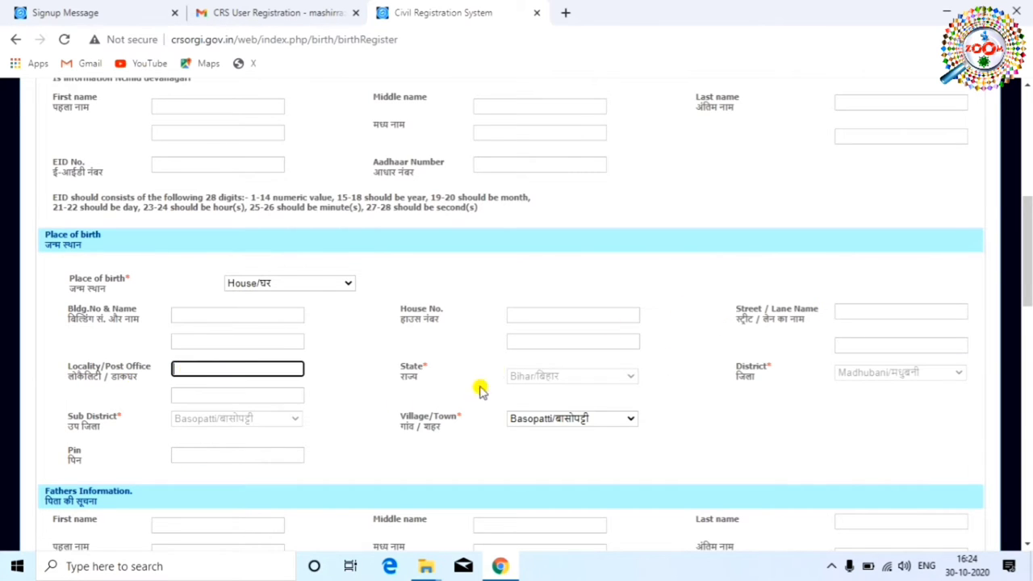
click(570, 380)
Step: Enter the father's first name in the English field of the father's information
scroll(411, 423, down, 1)
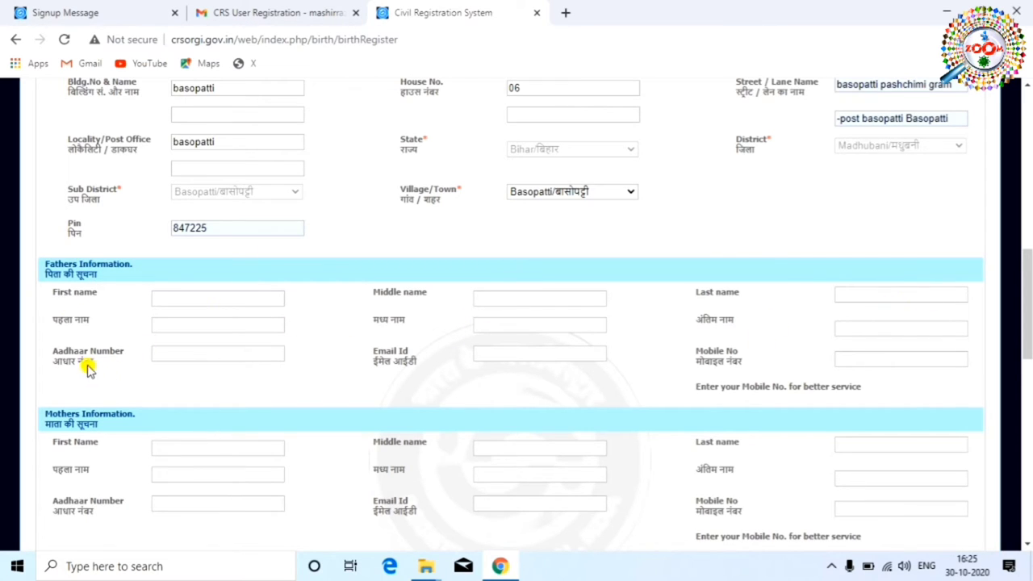
click(191, 298)
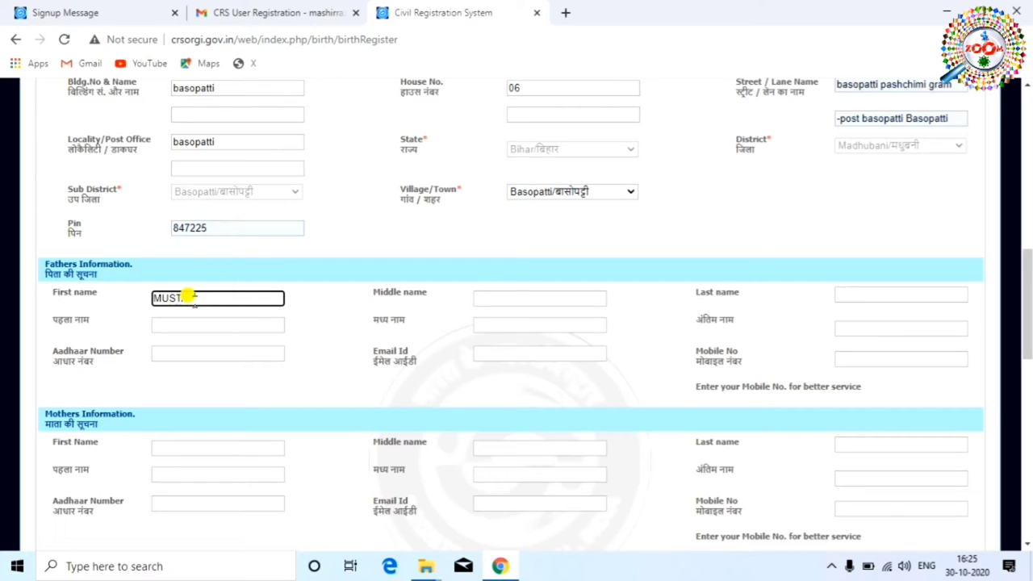
click(334, 334)
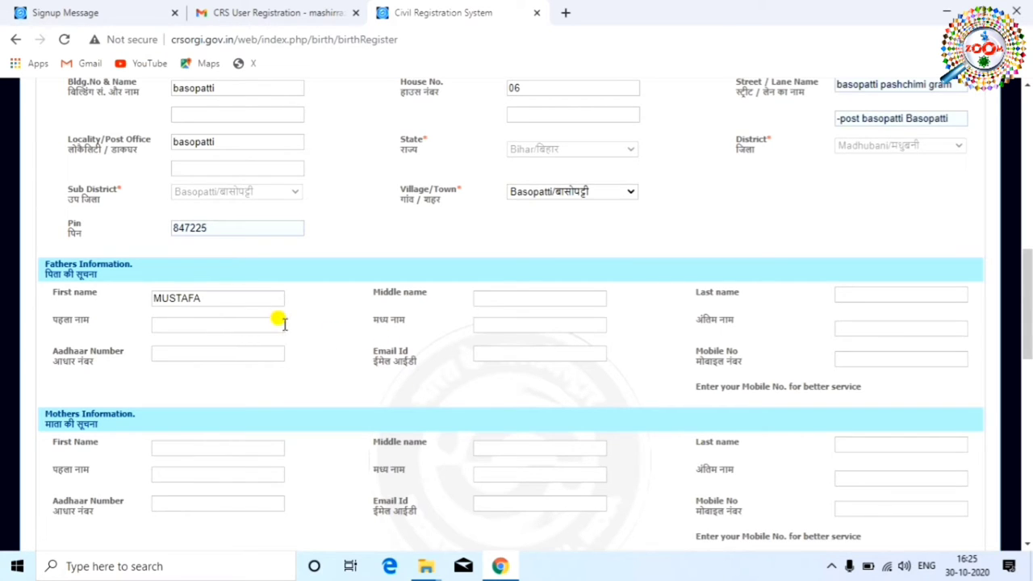
click(251, 299)
key(Home)
text(MD)
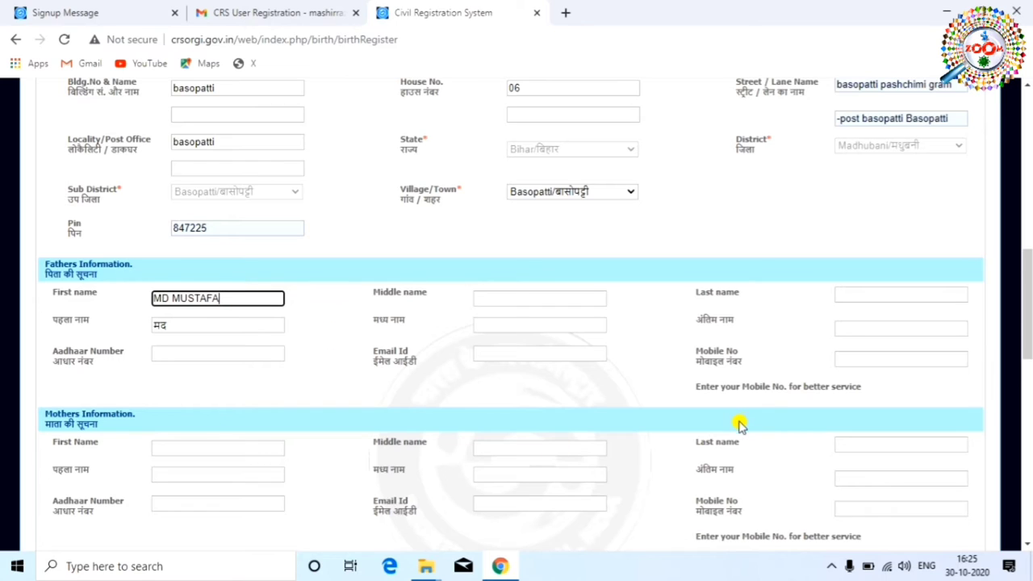
Step: Clear the father's English first name and enter the short first part of the name in the Hindi field
click(832, 565)
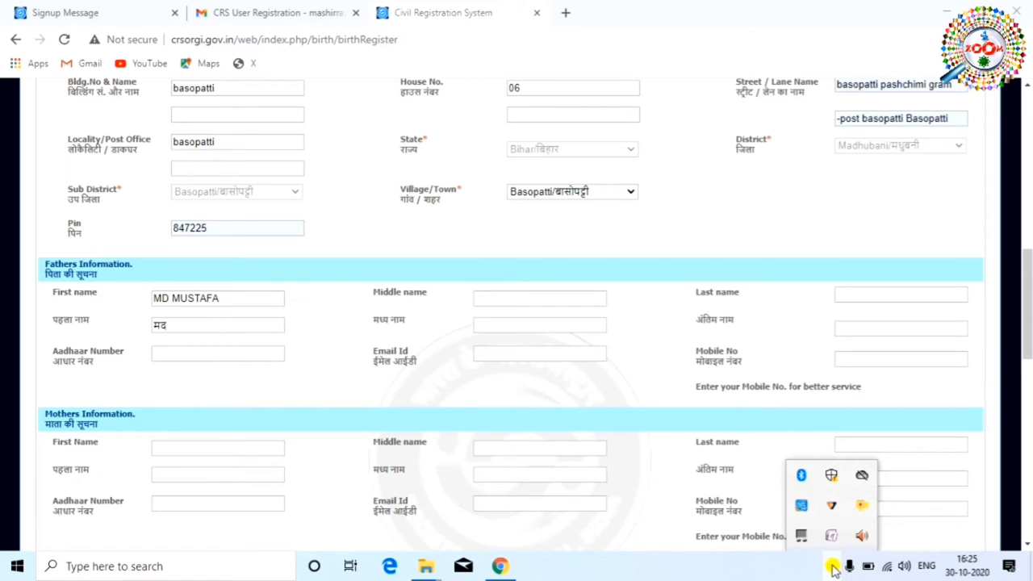
click(242, 324)
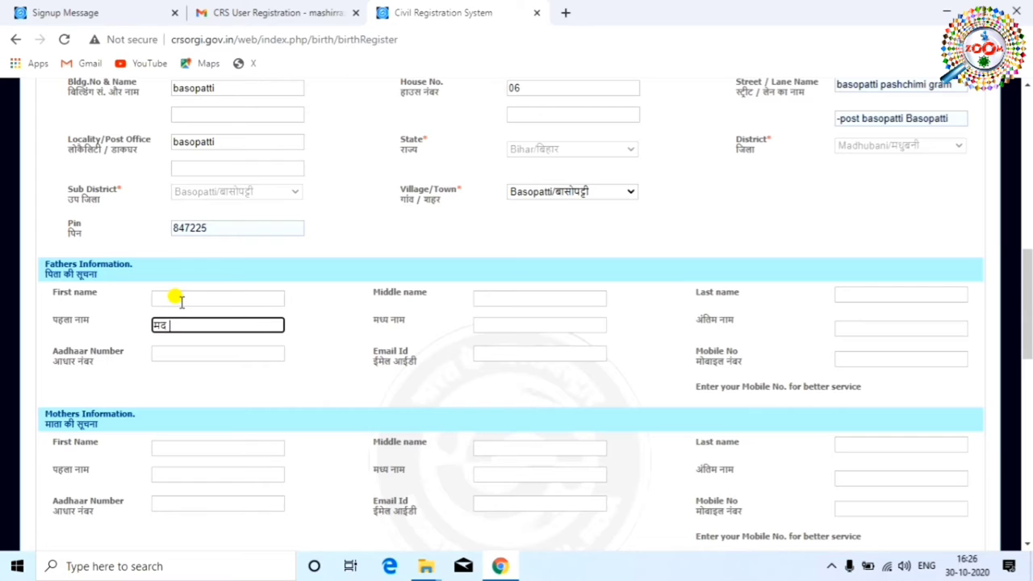
text(मद)
Step: Set the parents' address at the time of the child's birth to Outside India
scroll(514, 327, down, 2)
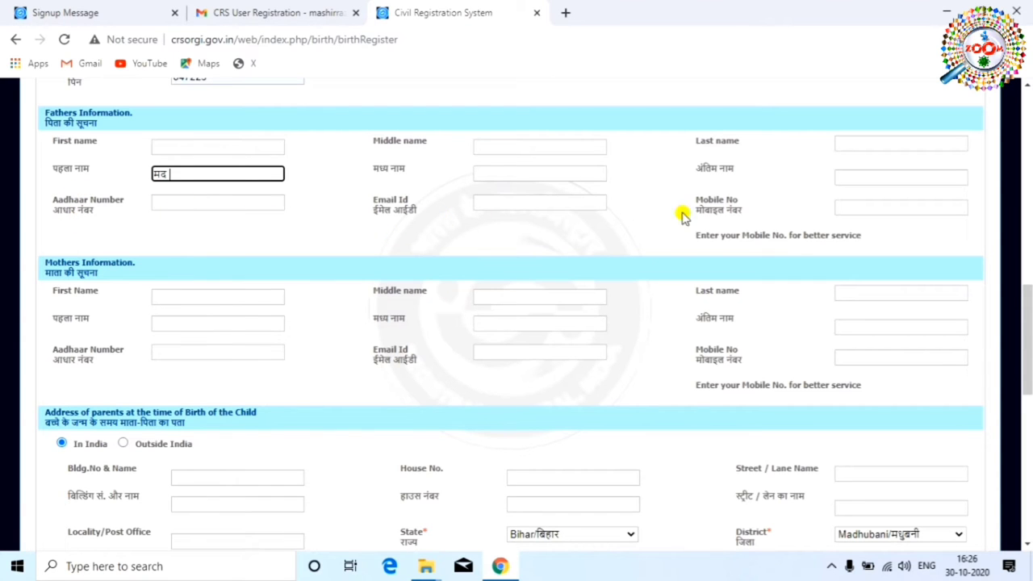
scroll(502, 282, down, 1)
scroll(199, 350, down, 1)
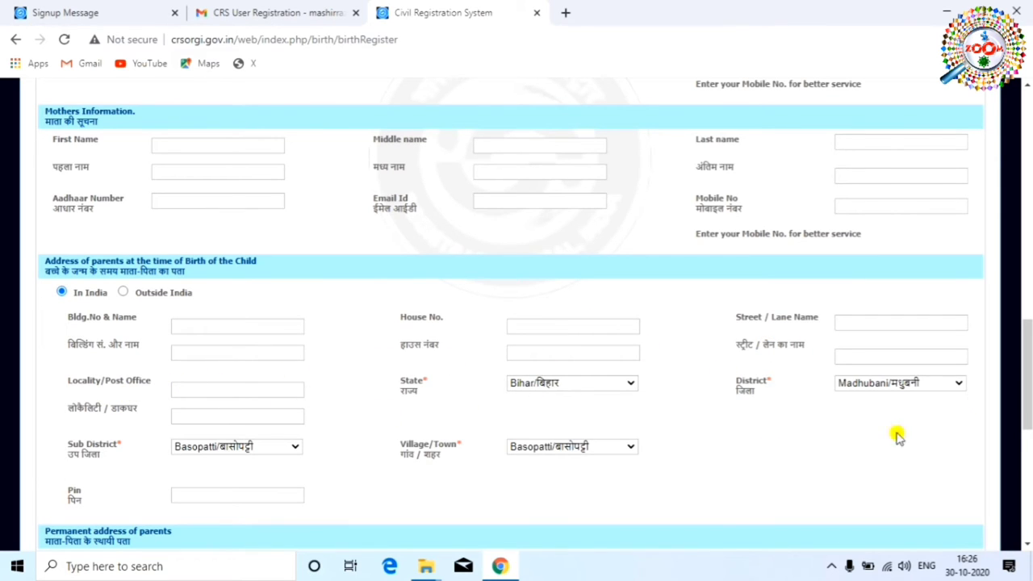
scroll(254, 444, down, 1)
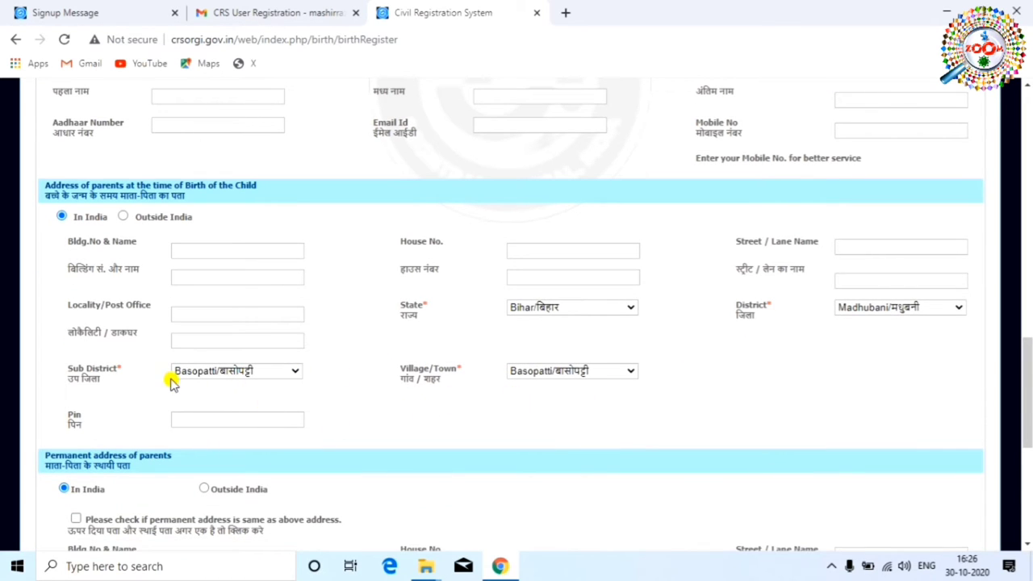
click(122, 218)
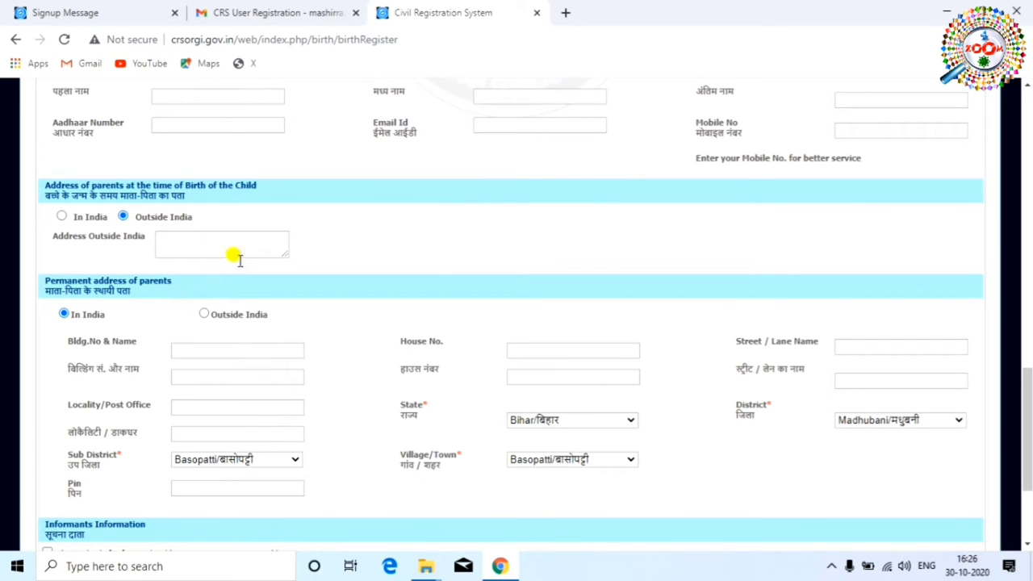
Step: Set the parents' address at the time of birth to In India, fill it in, and mark the permanent address as the same
click(63, 218)
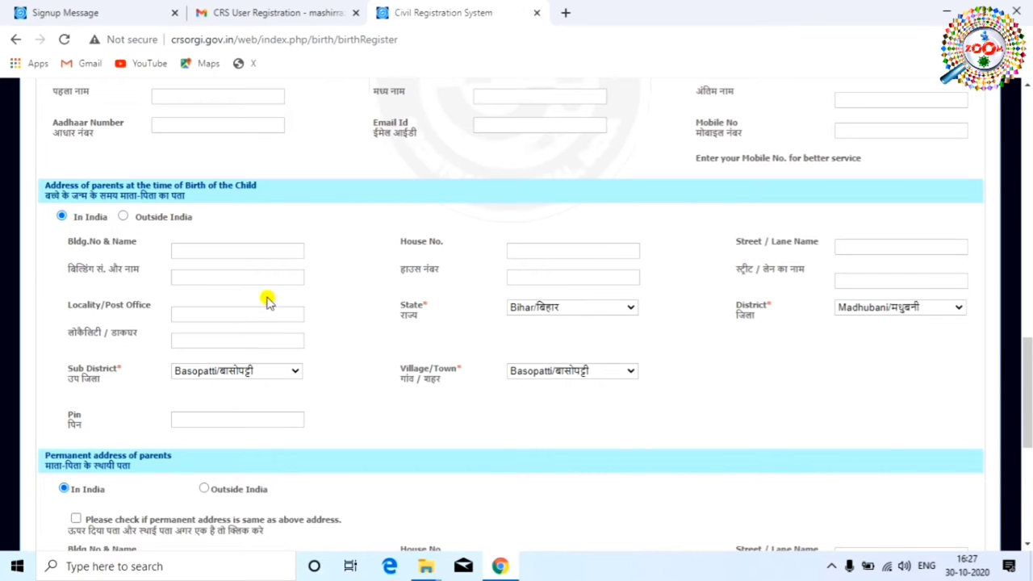
scroll(267, 309, down, 1)
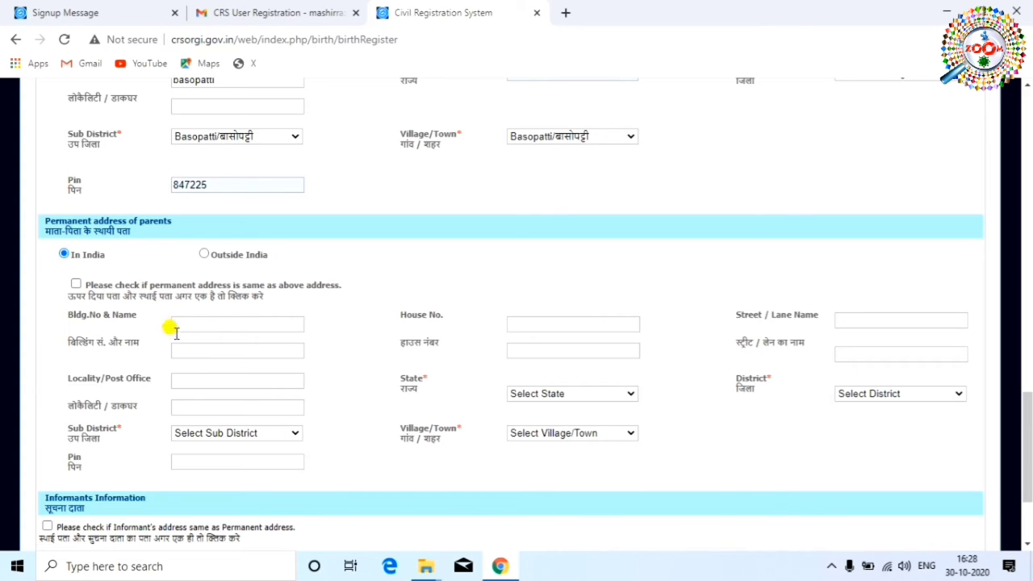
scroll(194, 339, up, 2)
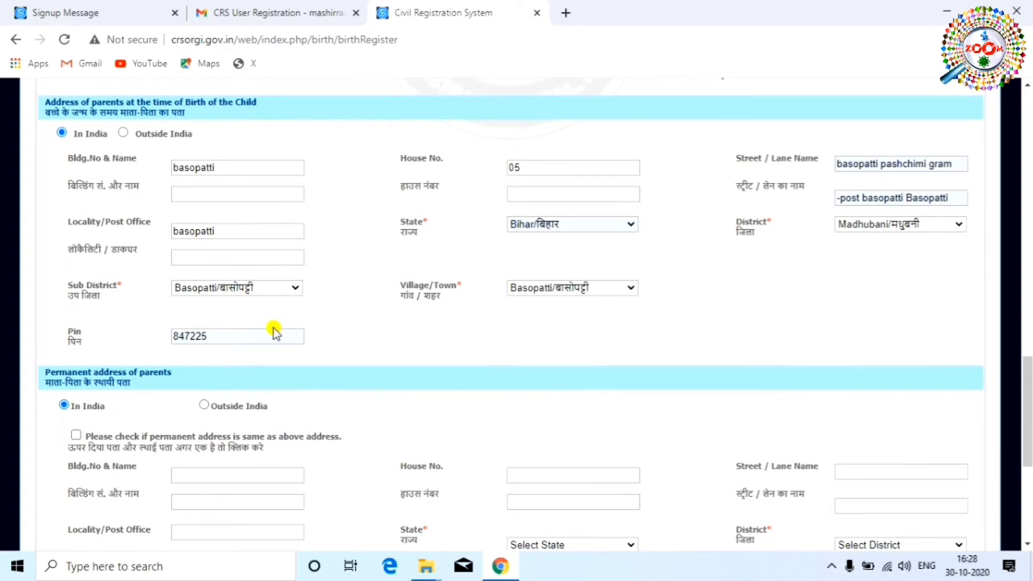
scroll(272, 330, down, 1)
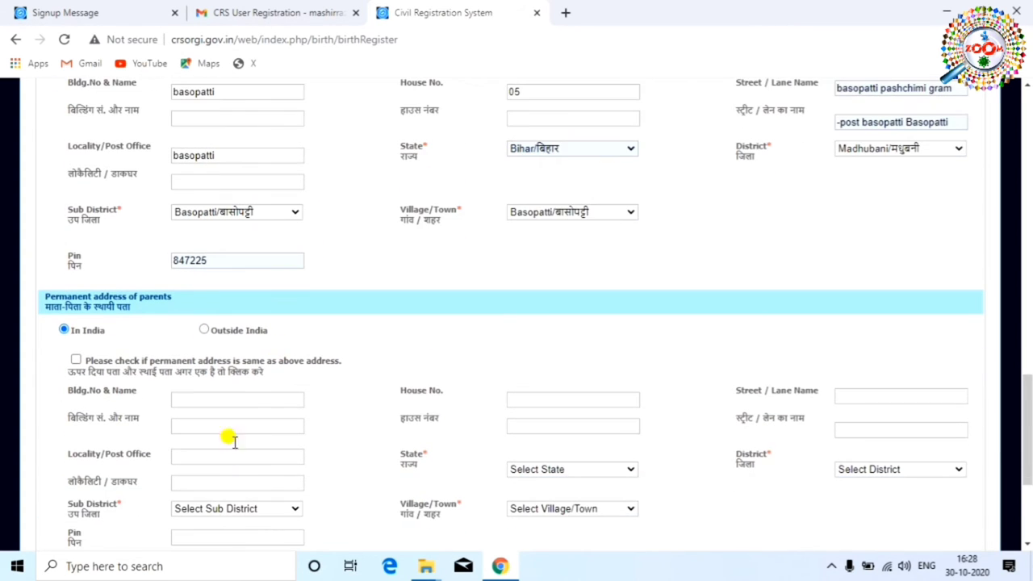
click(76, 360)
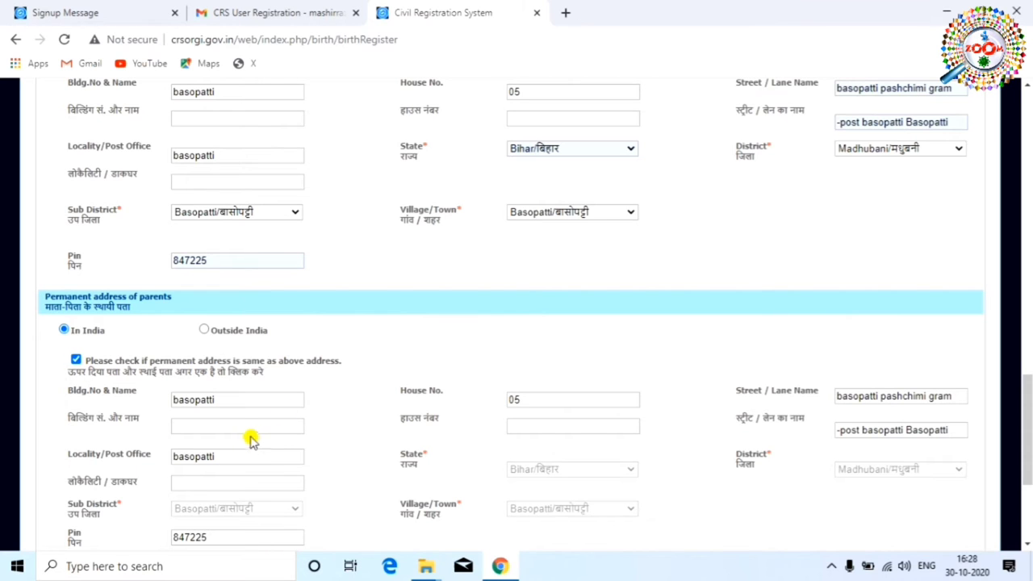
Step: Try copying the permanent address to the informant, clear that option again, and save the legal information form
scroll(257, 436, down, 2)
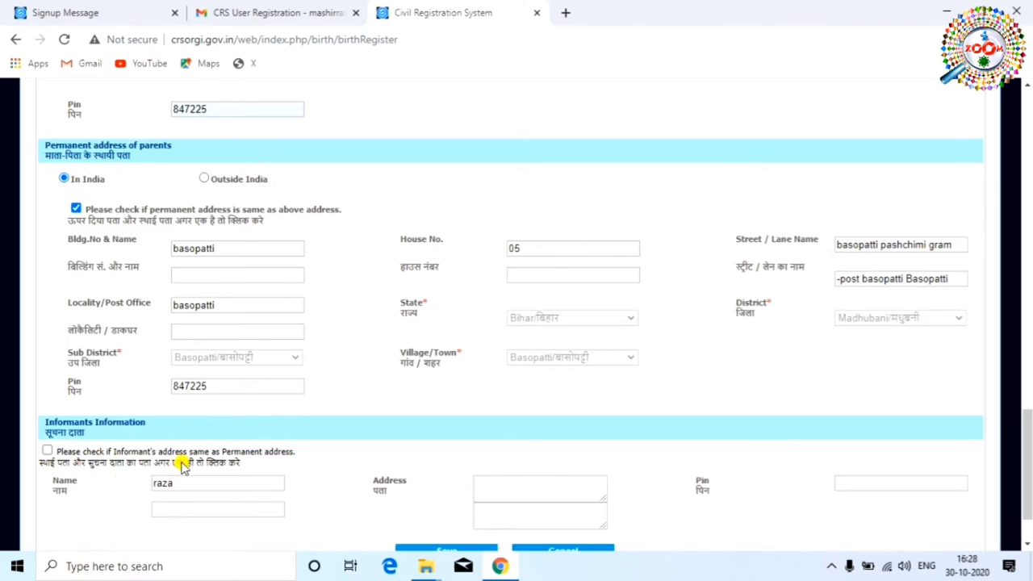
click(46, 454)
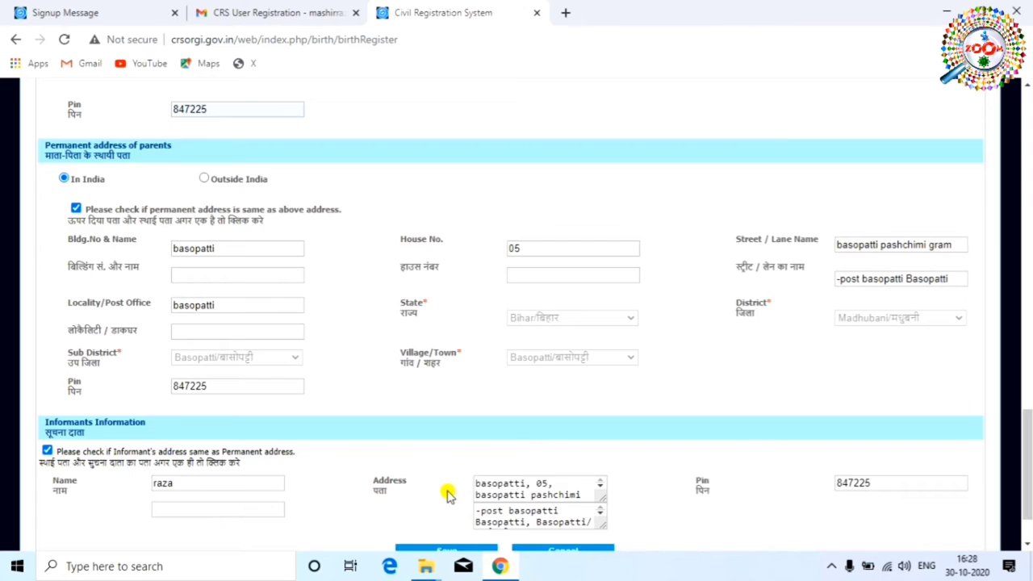
click(47, 453)
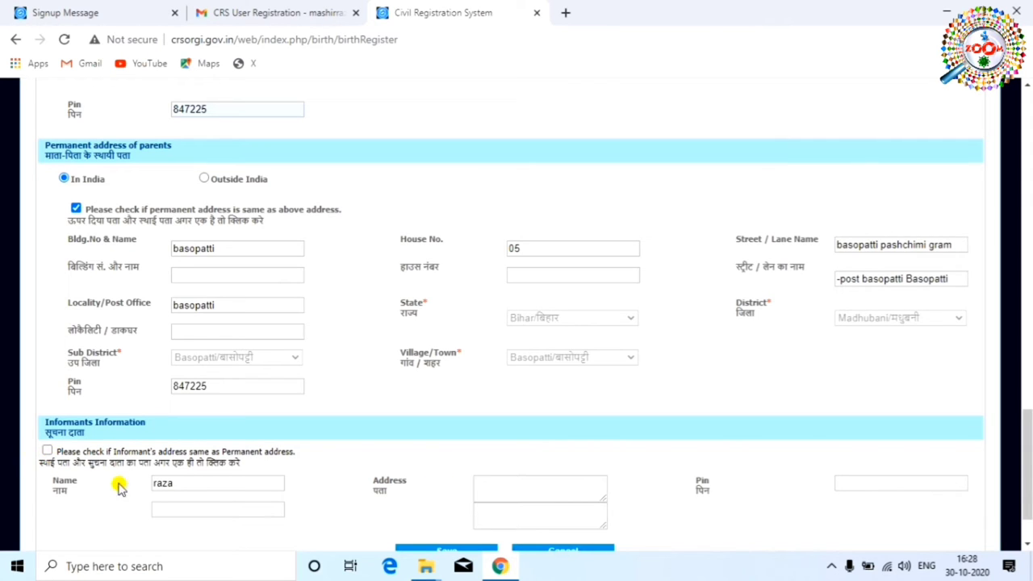
scroll(821, 510, down, 2)
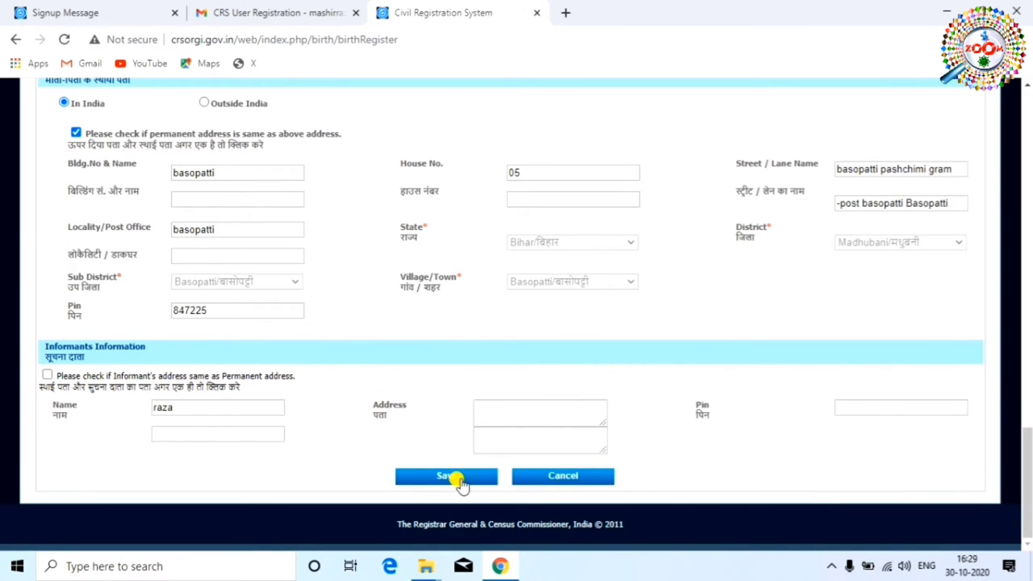
click(456, 478)
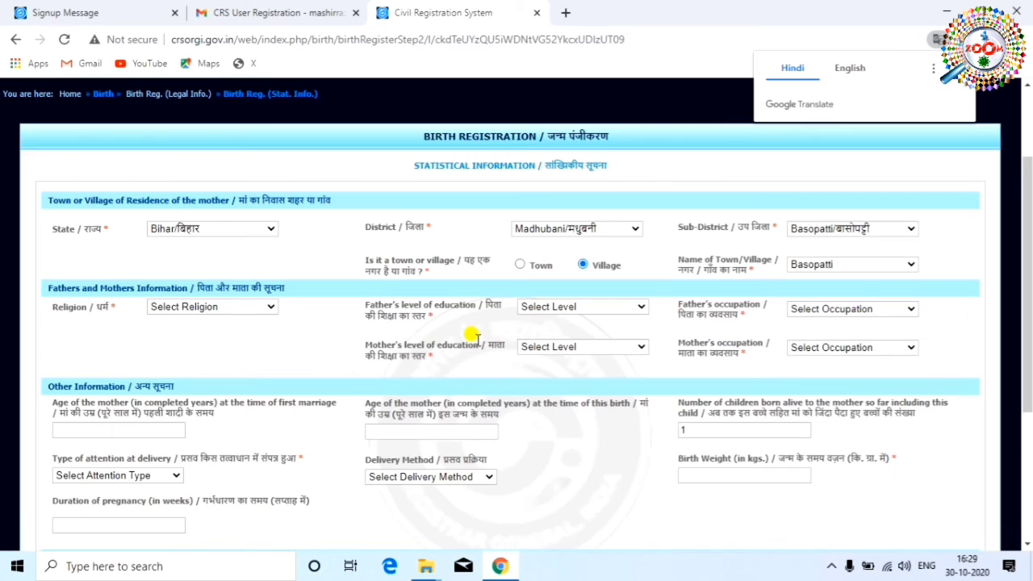
Step: Set the religion to Islam in the fathers and mothers information, keeping Bihar as the mother's state of residence
click(272, 231)
click(284, 317)
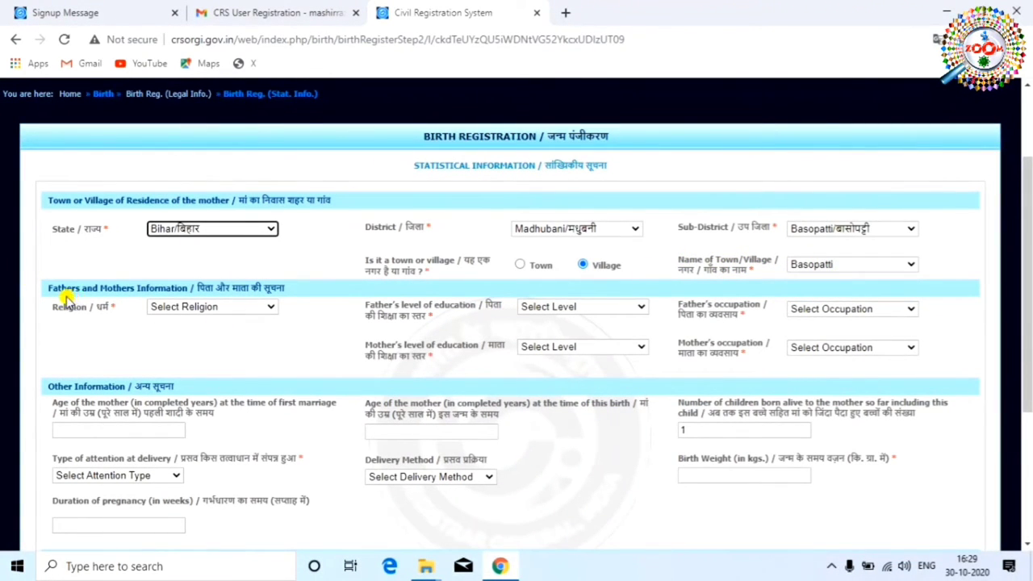
click(268, 312)
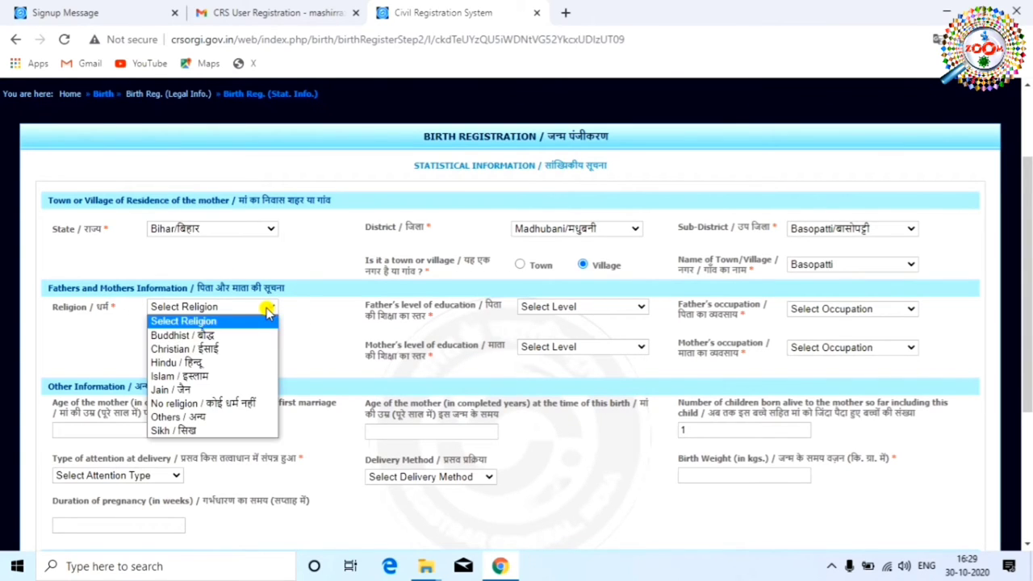
click(220, 377)
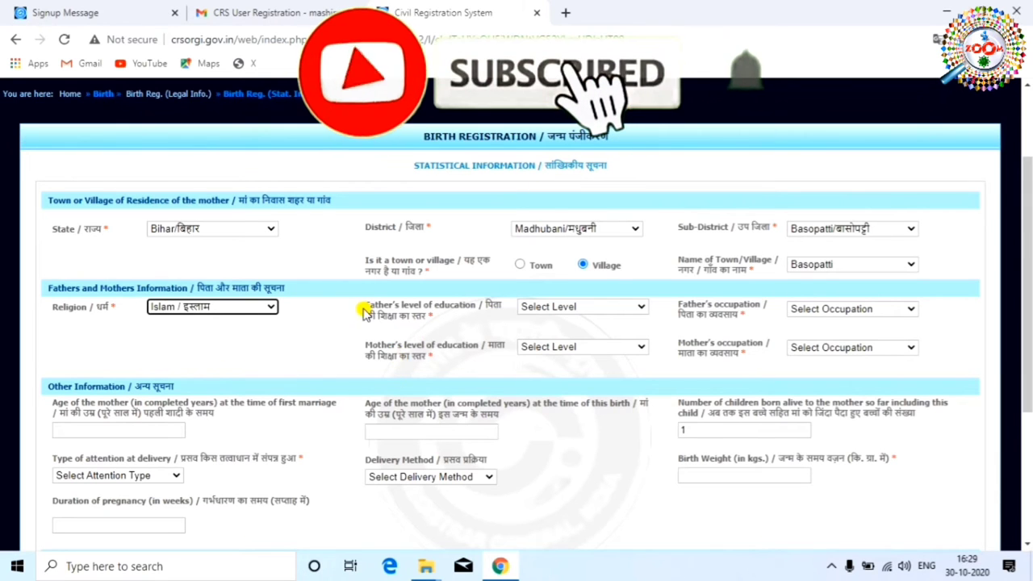
Step: Set the father's level of education to Secondary/Matric Class -X and his occupation to Craft and related trade workers
click(579, 311)
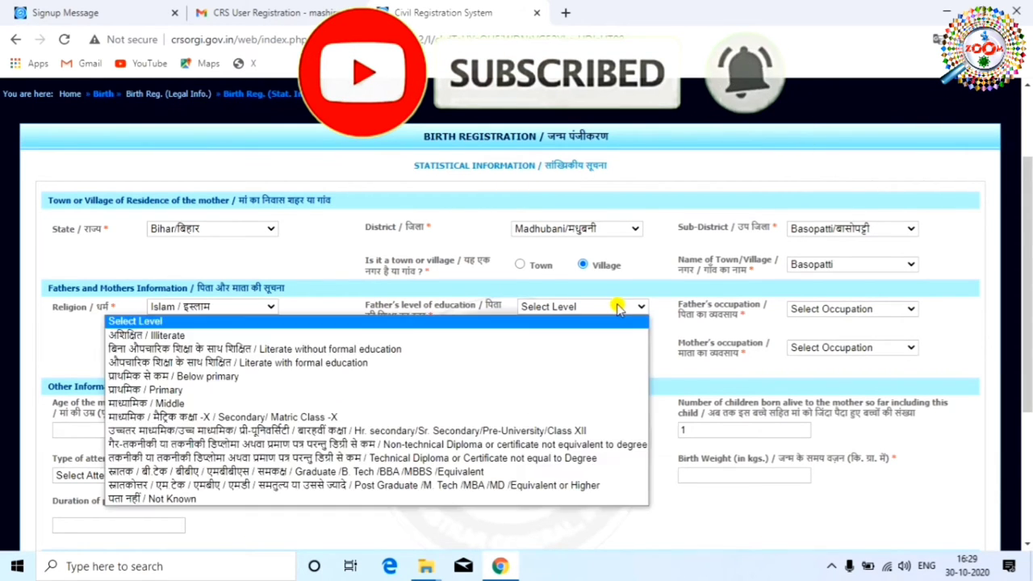
click(395, 421)
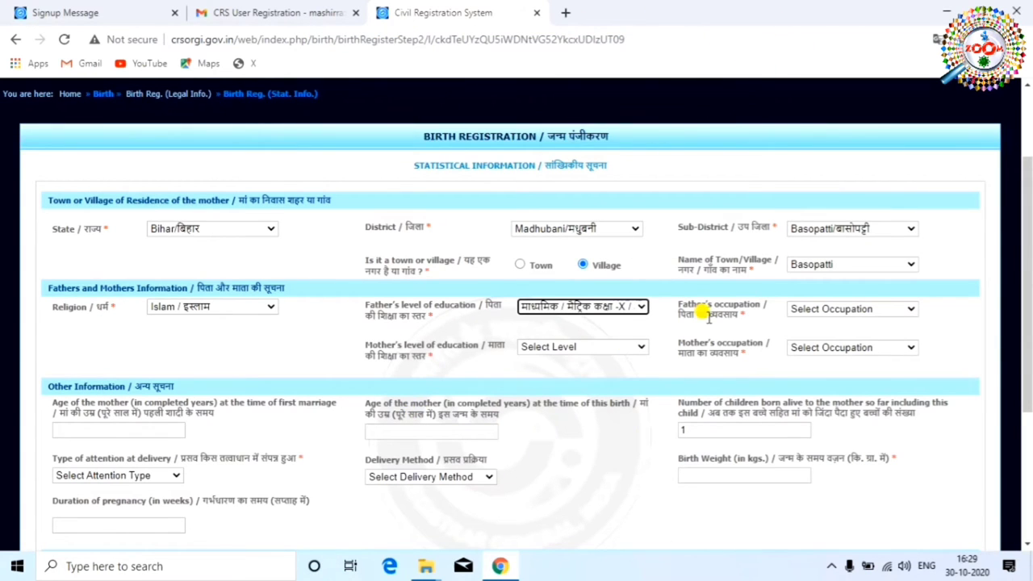
click(849, 310)
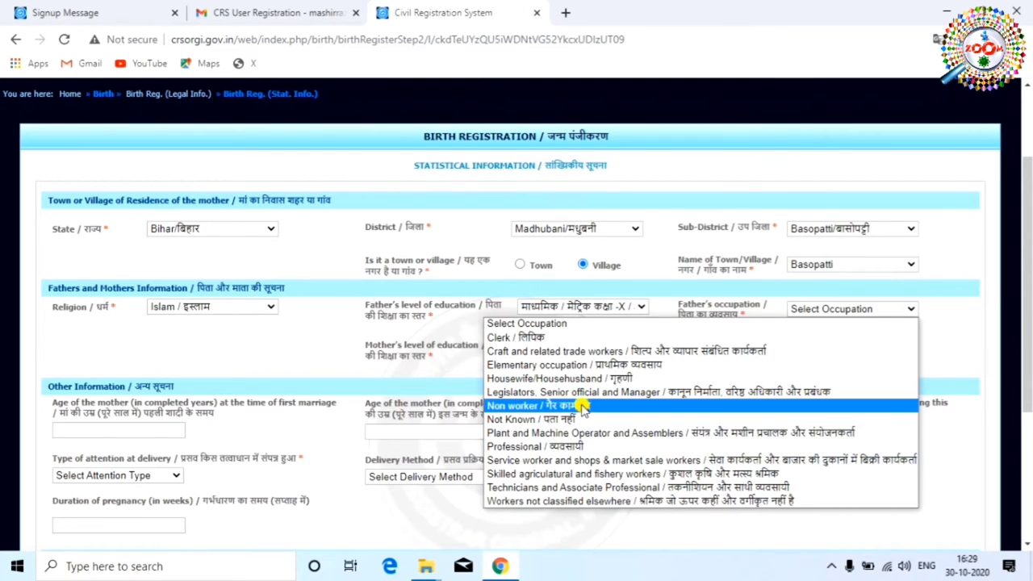
click(539, 351)
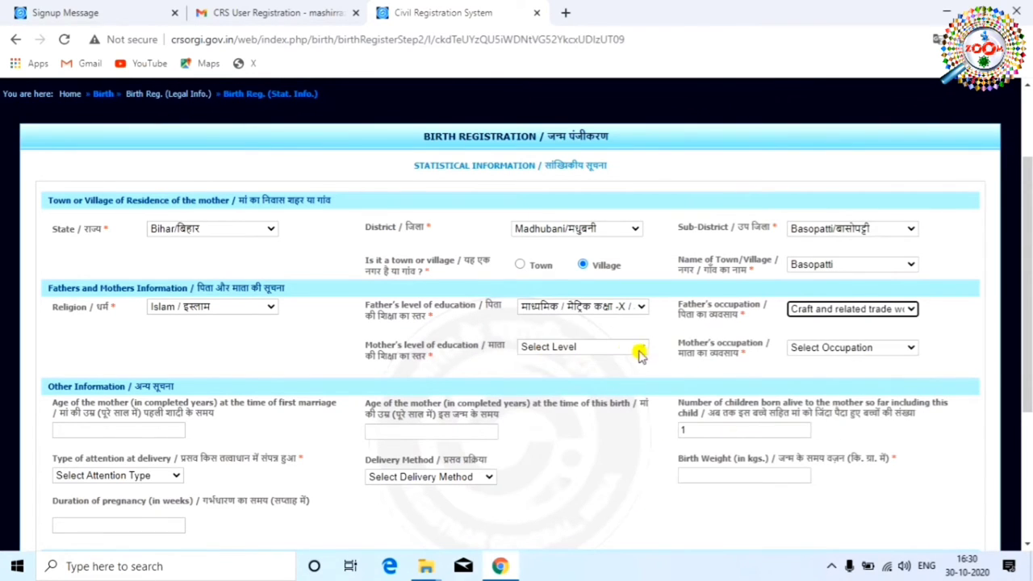
Step: Set the mother's level of education to Secondary/Matric Class -X and her occupation to Housewife/Househusband
click(603, 351)
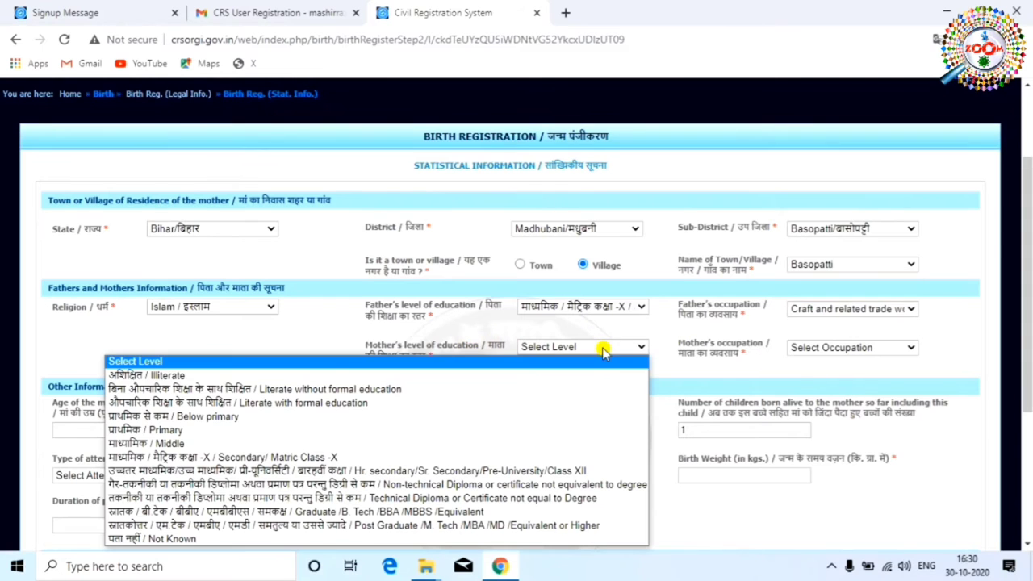
click(374, 458)
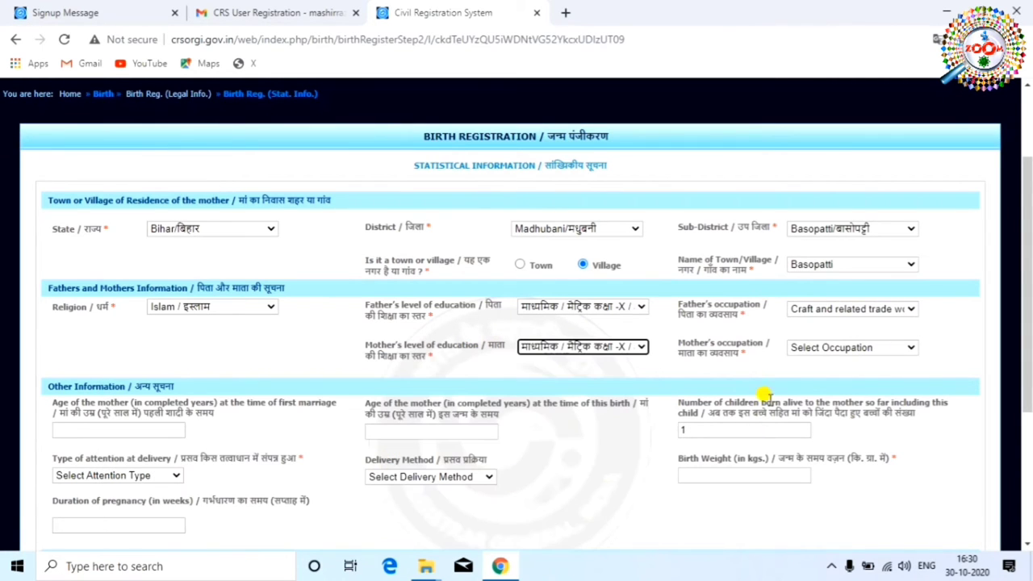
click(839, 348)
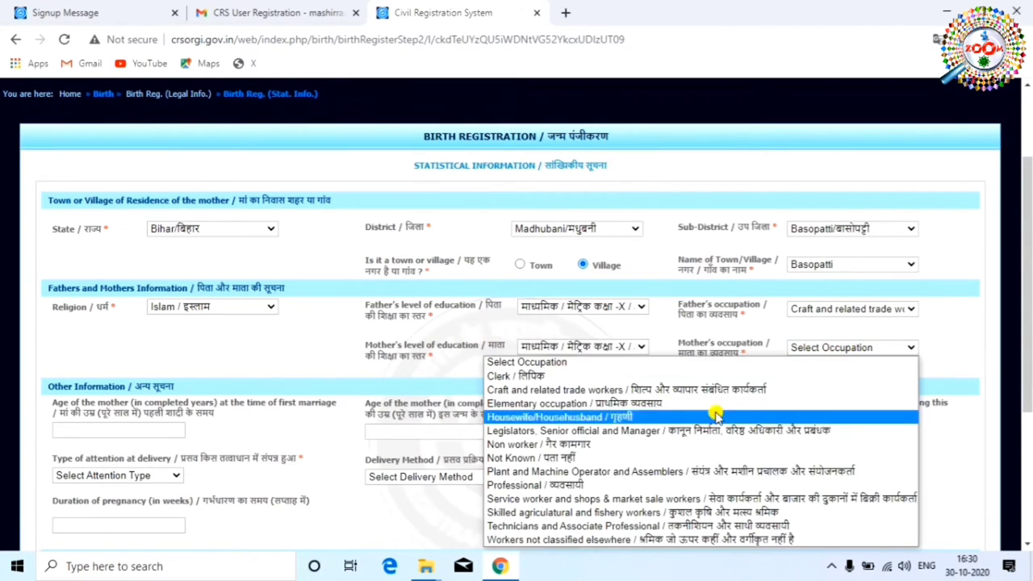
click(654, 418)
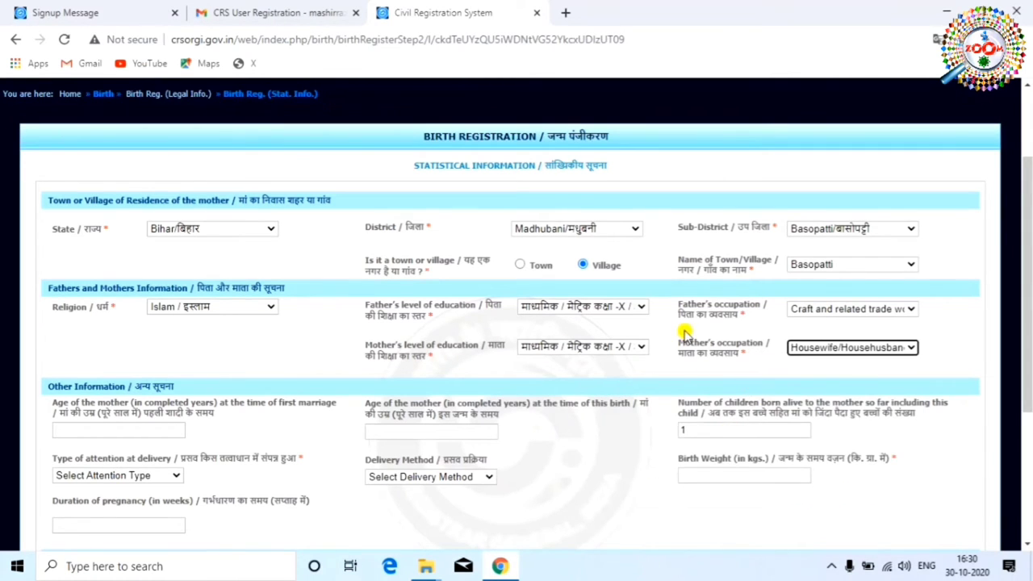
Step: Enter the mother's age as 23 at first marriage and 25 at this birth, with Relatives or others as the attention at delivery
scroll(221, 282, down, 2)
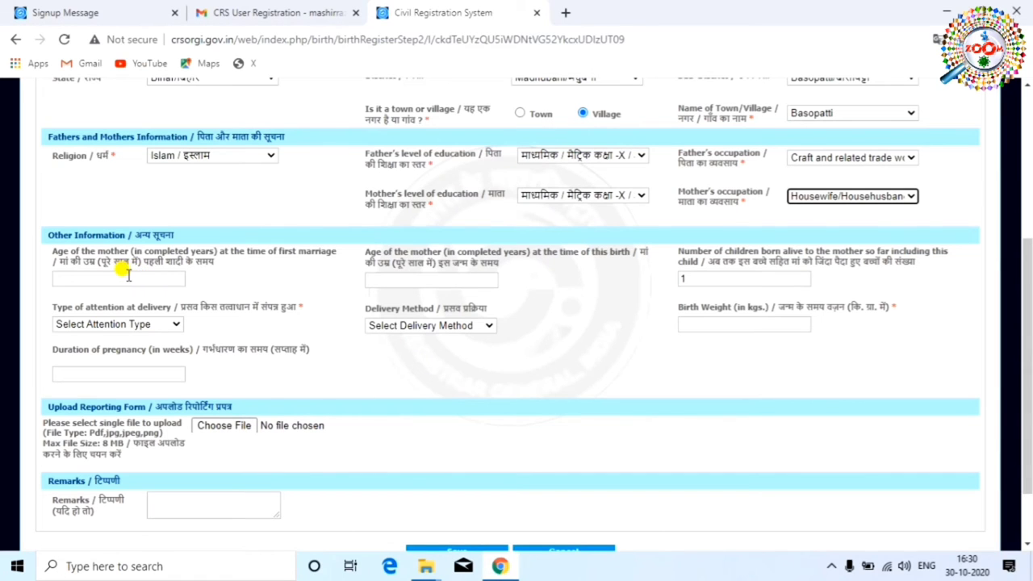
click(128, 275)
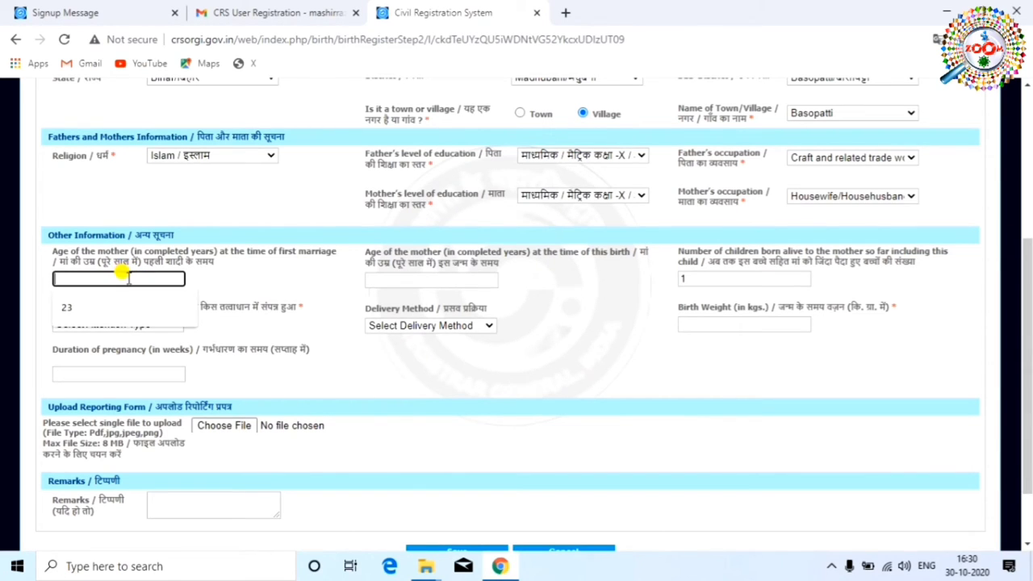
click(86, 303)
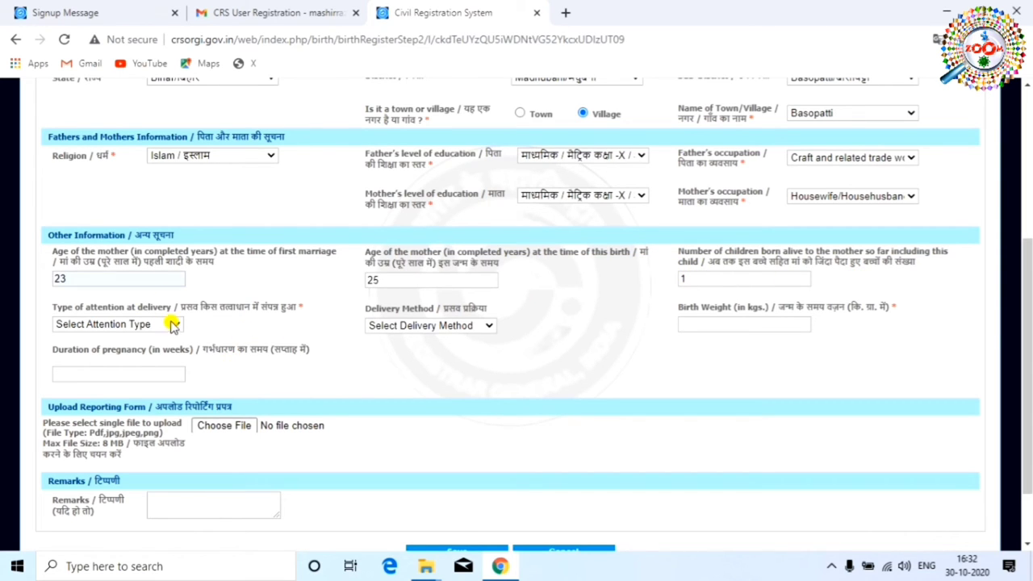
click(172, 324)
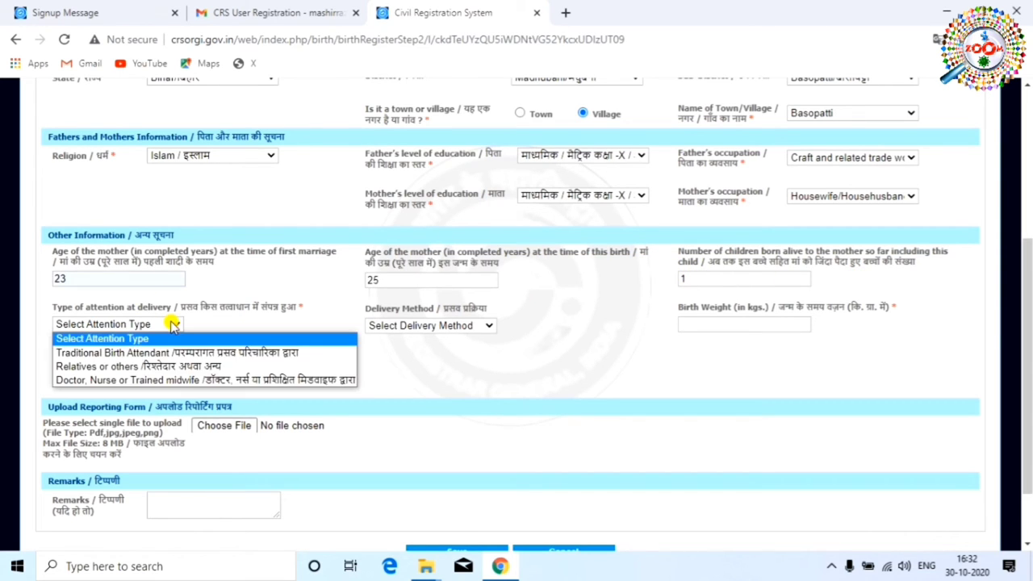
click(235, 366)
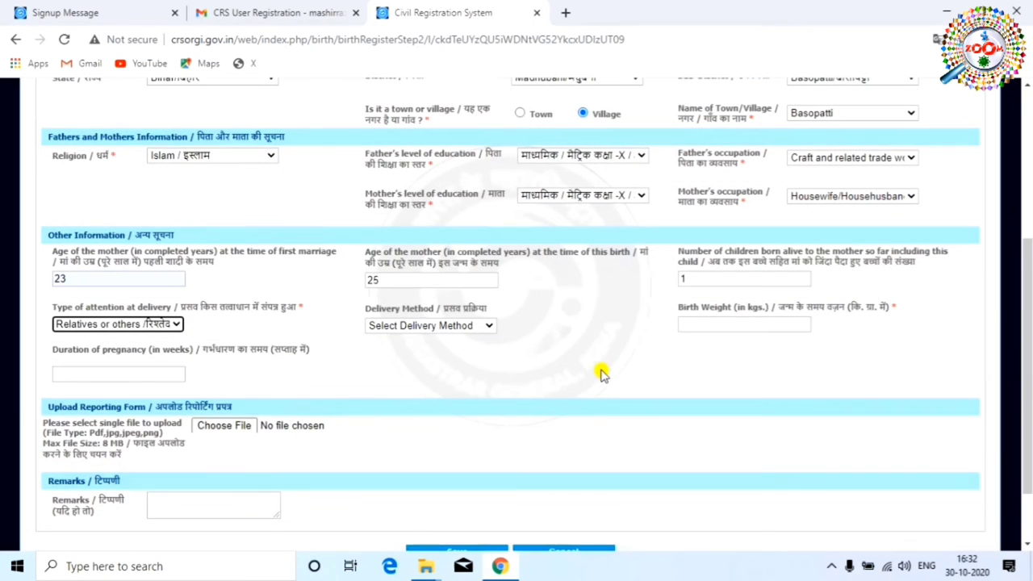
Step: Set the delivery method to Normal and enter a birth weight of 2.7 kg
click(479, 326)
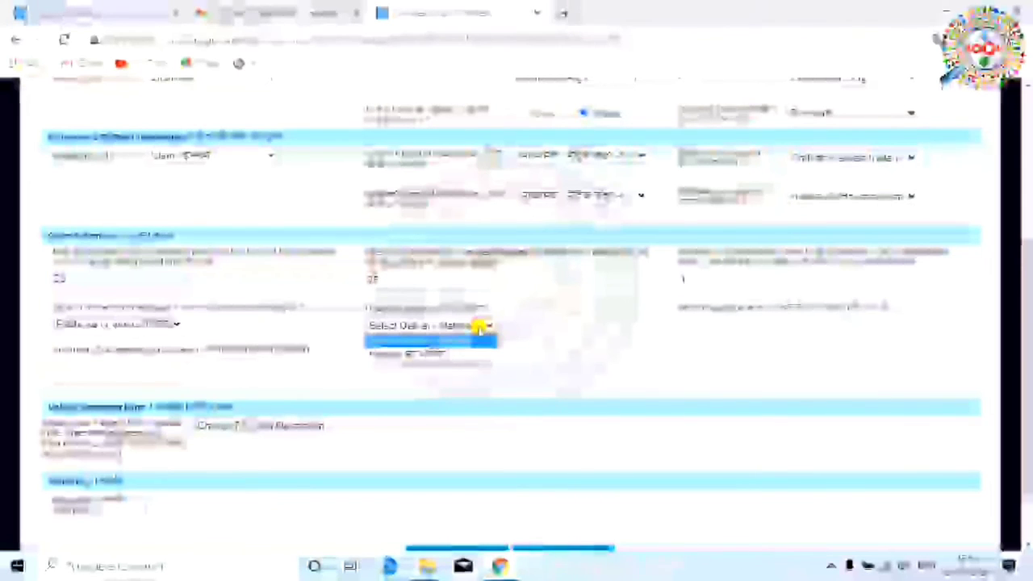
click(438, 350)
click(746, 322)
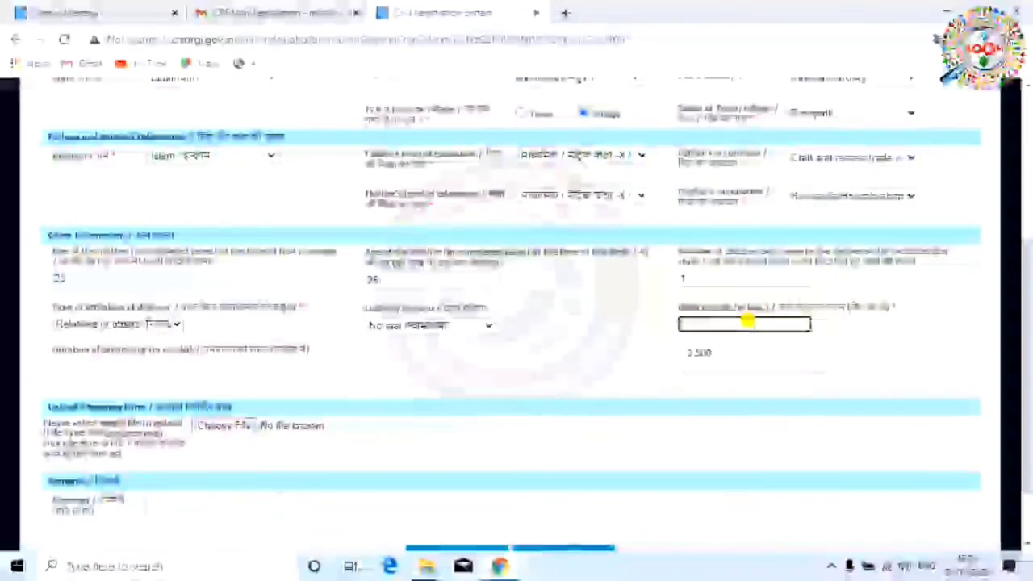
click(626, 347)
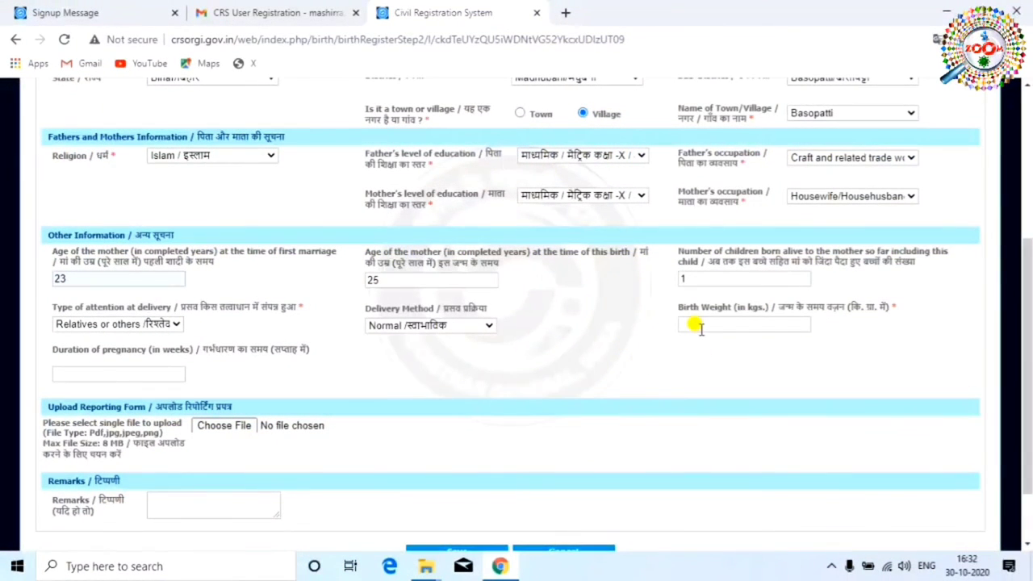
scroll(597, 369, down, 1)
text(2.7)
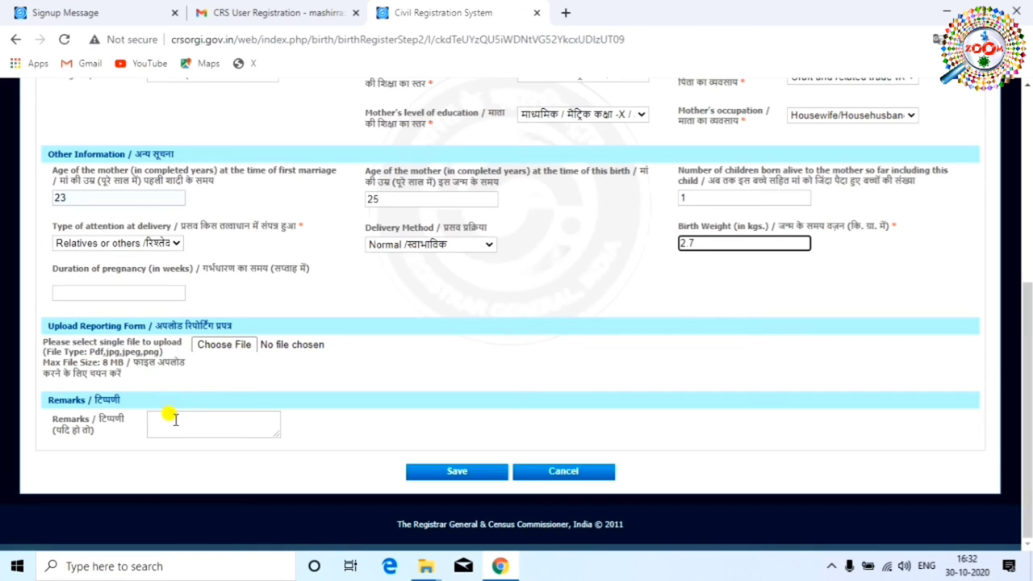
Step: Save the statistical information and review the birth registration summary from the child's details down to the uploaded documents
click(448, 476)
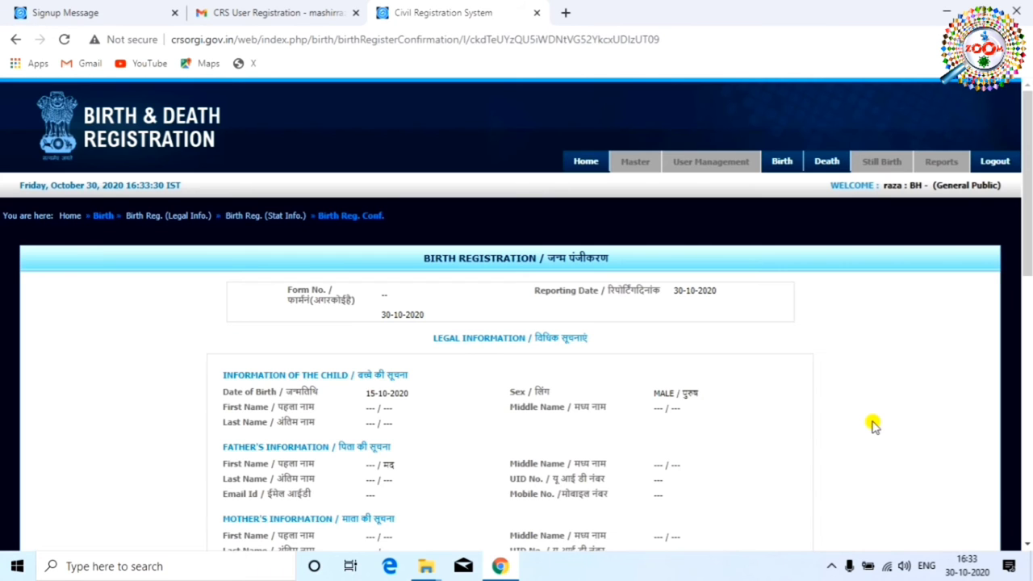
scroll(870, 413, down, 3)
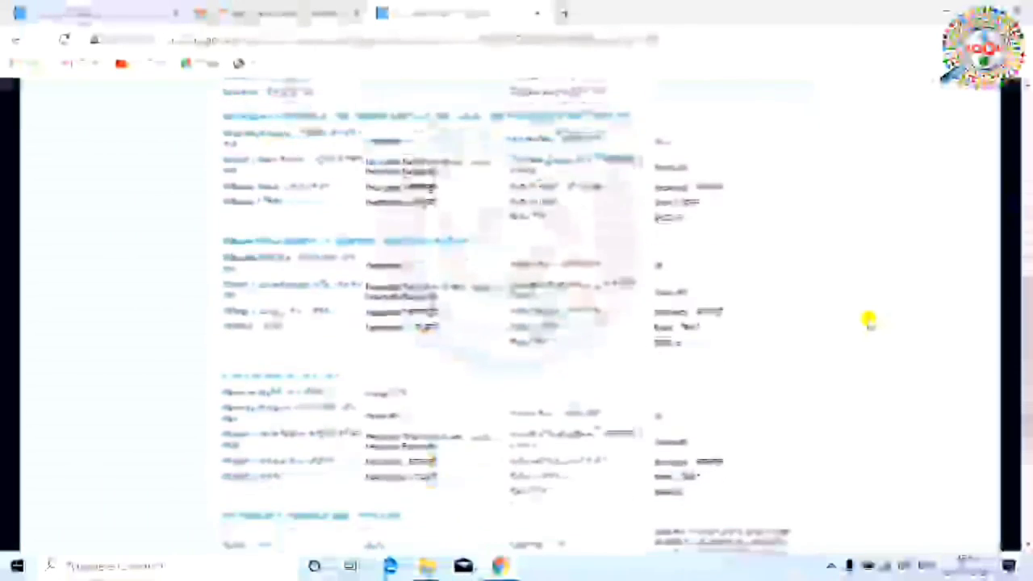
scroll(869, 320, down, 5)
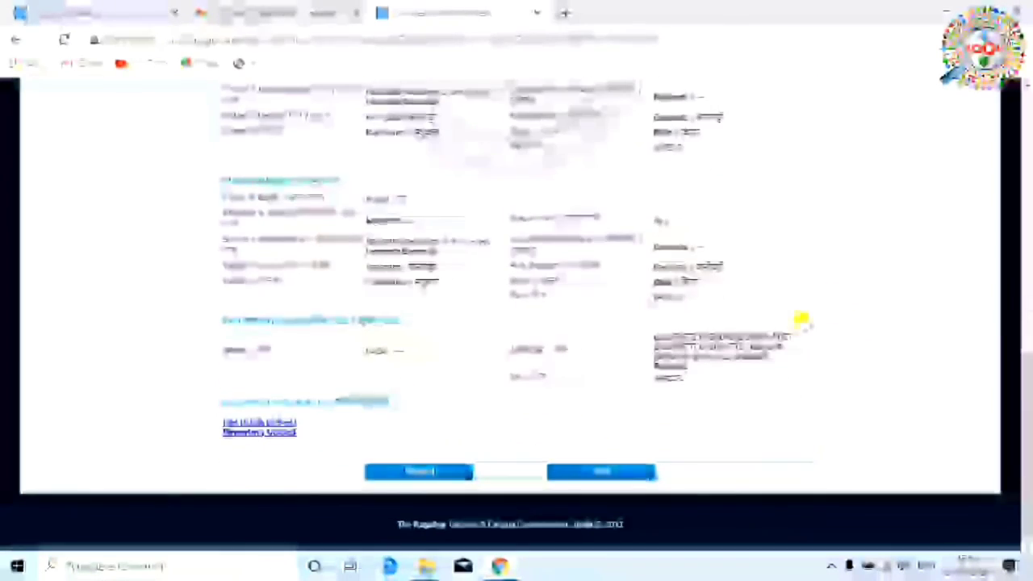
scroll(802, 320, up, 8)
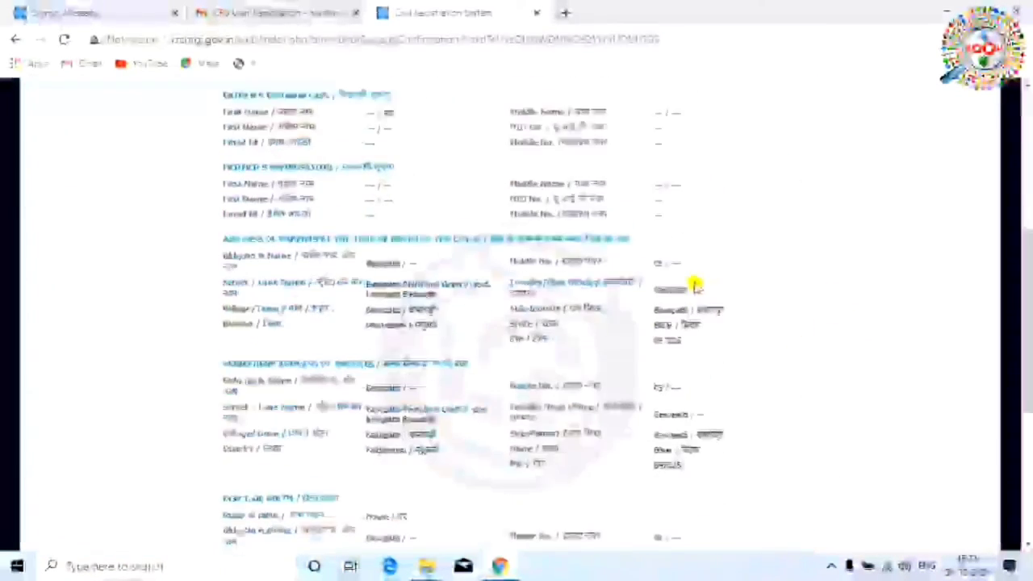
scroll(692, 287, down, 5)
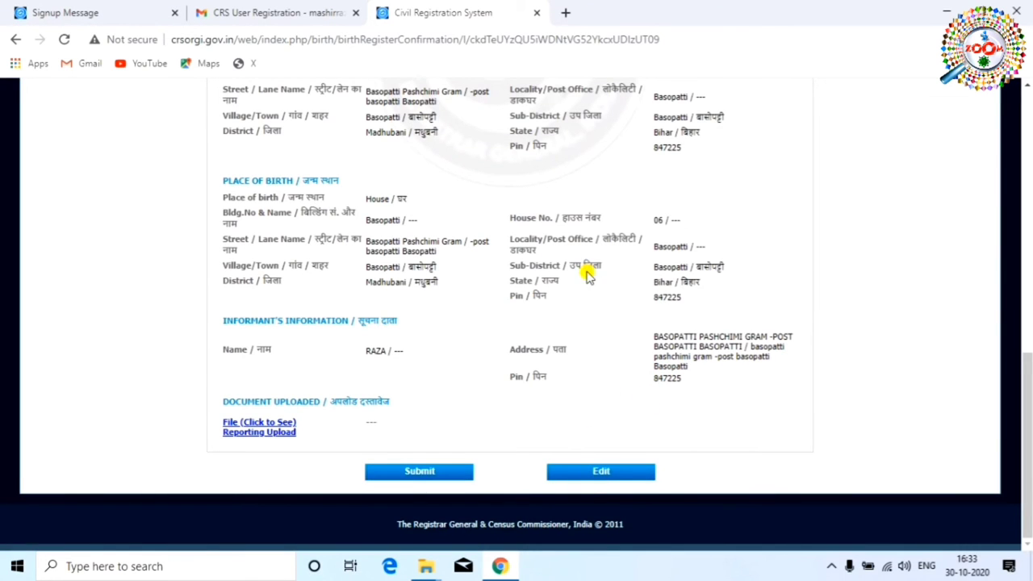
Step: Recheck the birth registration summary through to the uploaded documents and submit the registration
scroll(588, 266, up, 10)
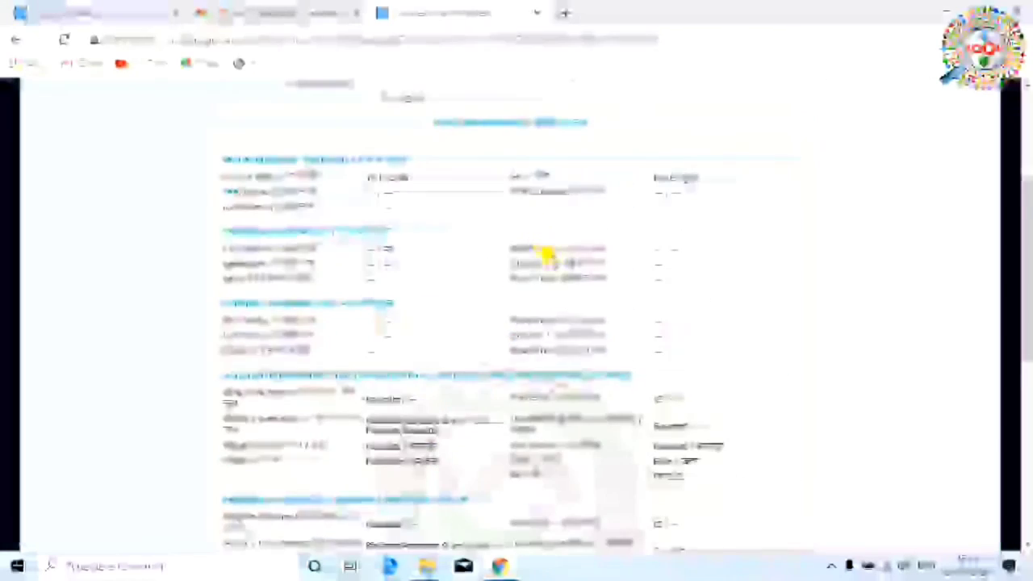
scroll(548, 260, down, 10)
scroll(565, 266, up, 5)
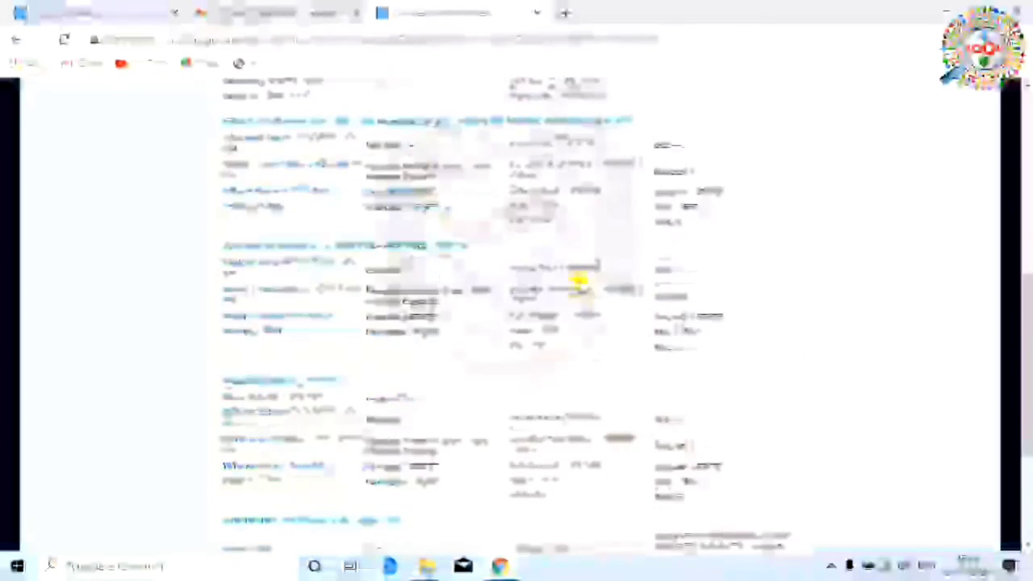
scroll(573, 293, down, 6)
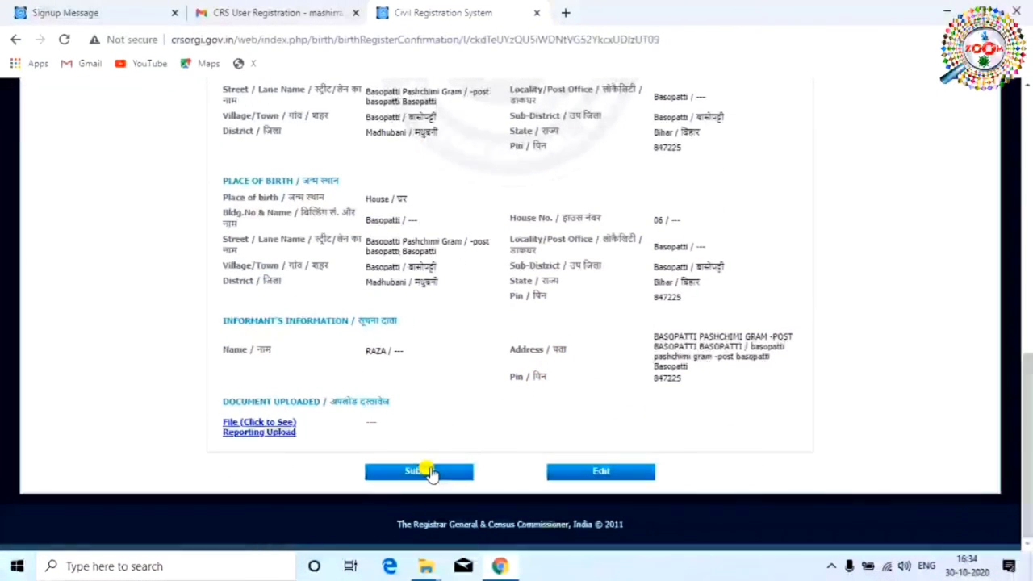
click(435, 472)
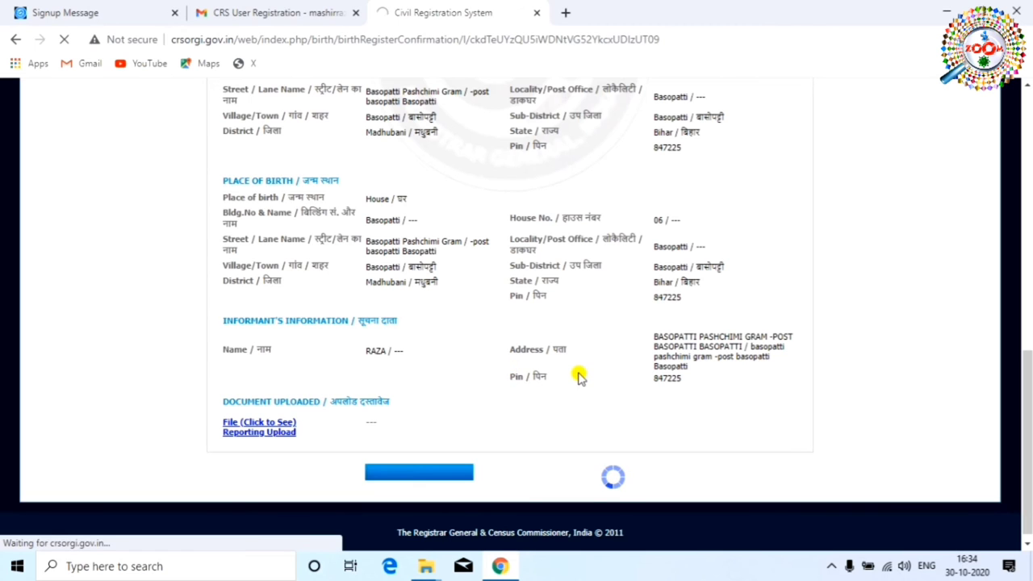
Step: Look through both pages of the generated birth report and highlight its reference number above the form heading
scroll(767, 267, down, 4)
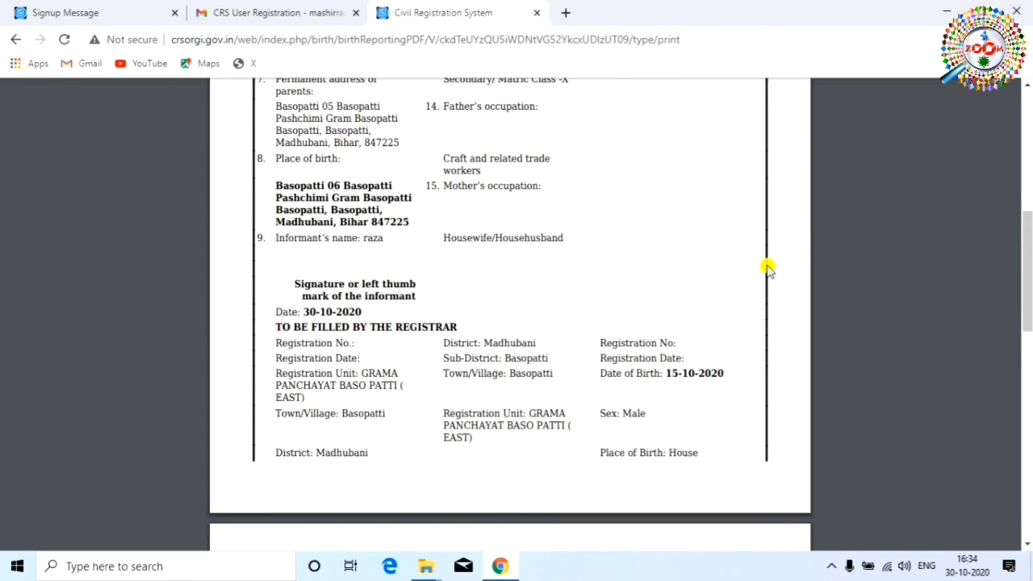
scroll(758, 274, down, 10)
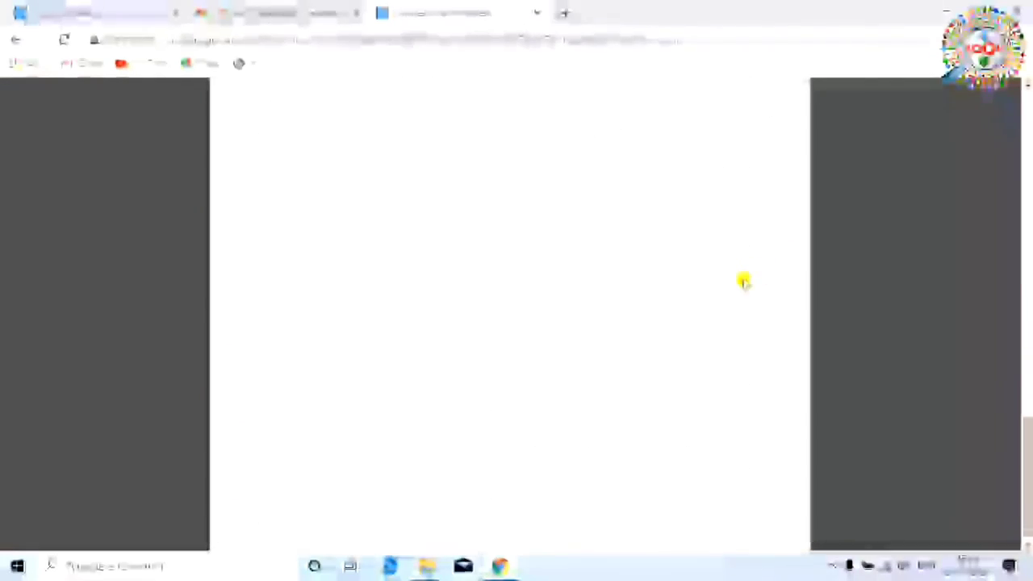
scroll(756, 352, up, 15)
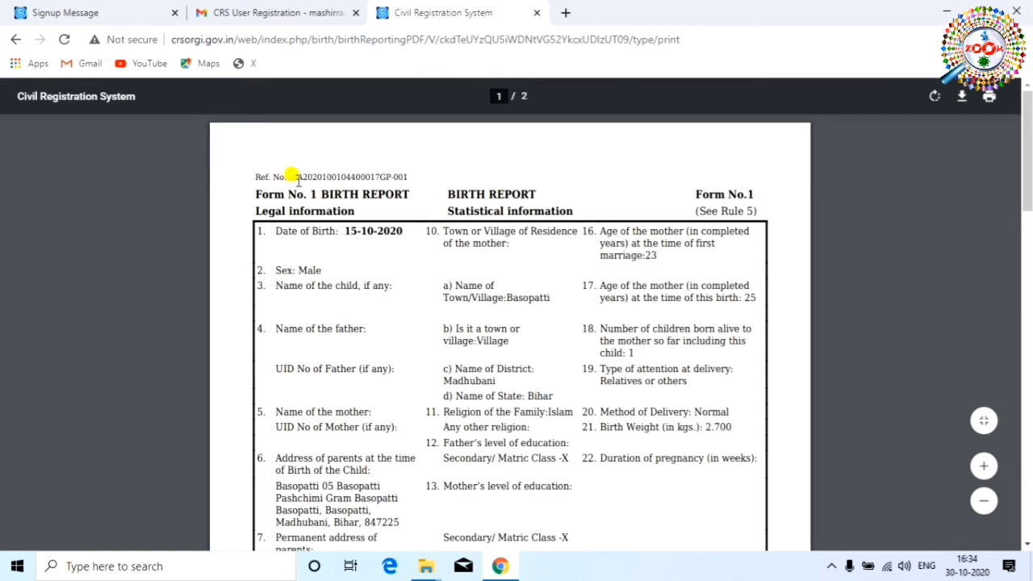
drag(292, 176, 419, 177)
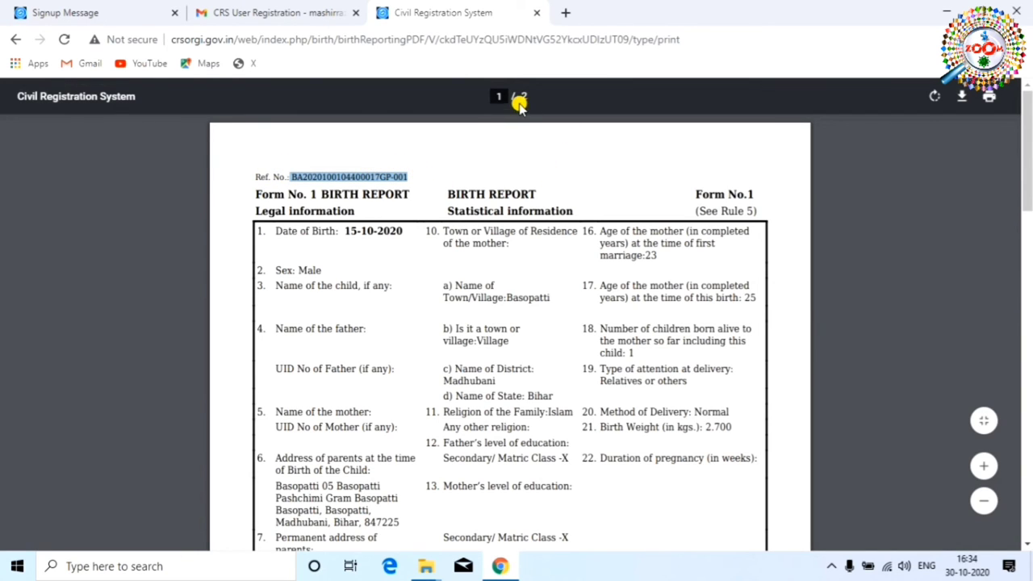
Step: Save the birth report PDF to the Desktop as bc and read the forwarding note on its second page
click(960, 98)
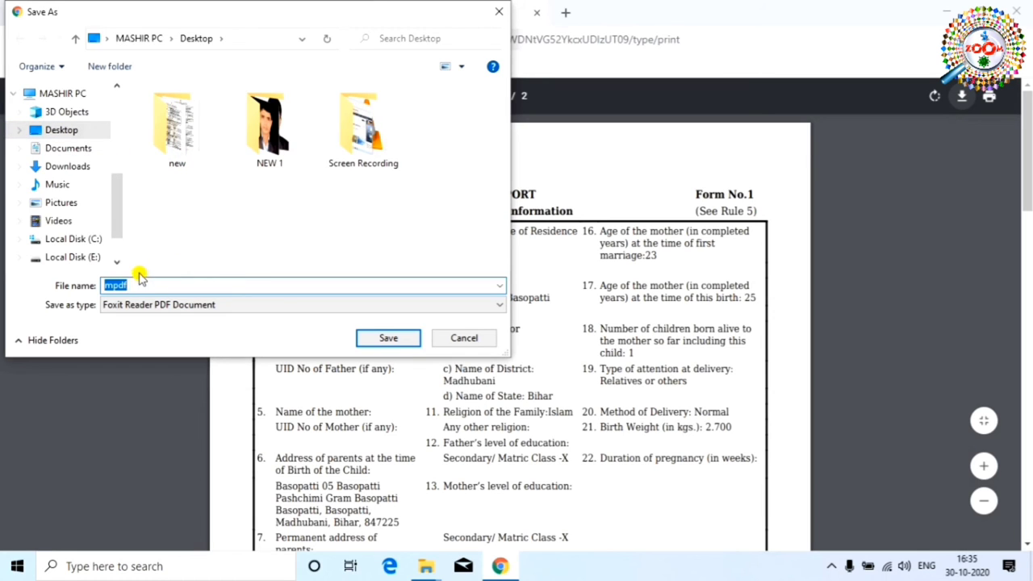
click(73, 133)
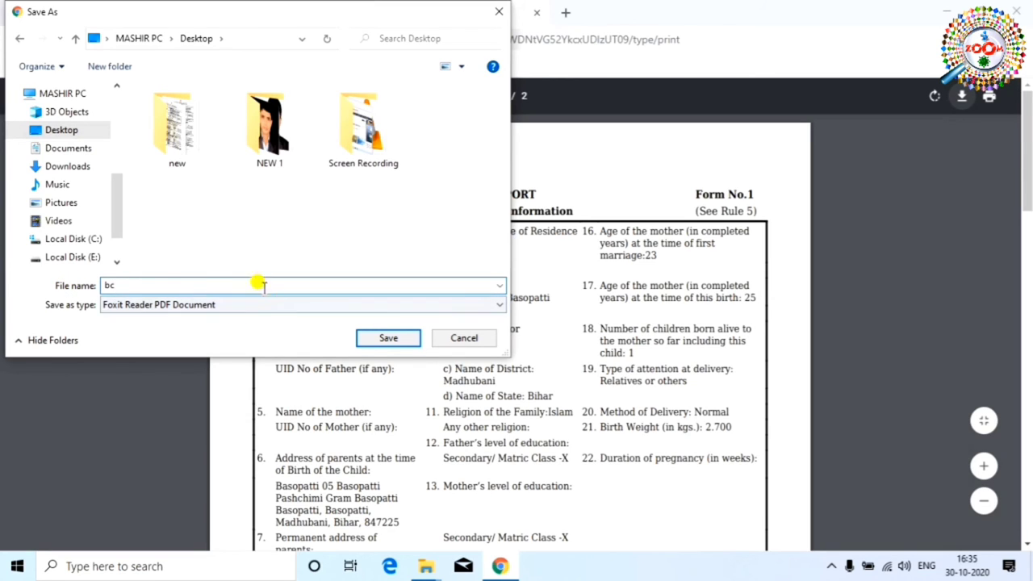
click(388, 339)
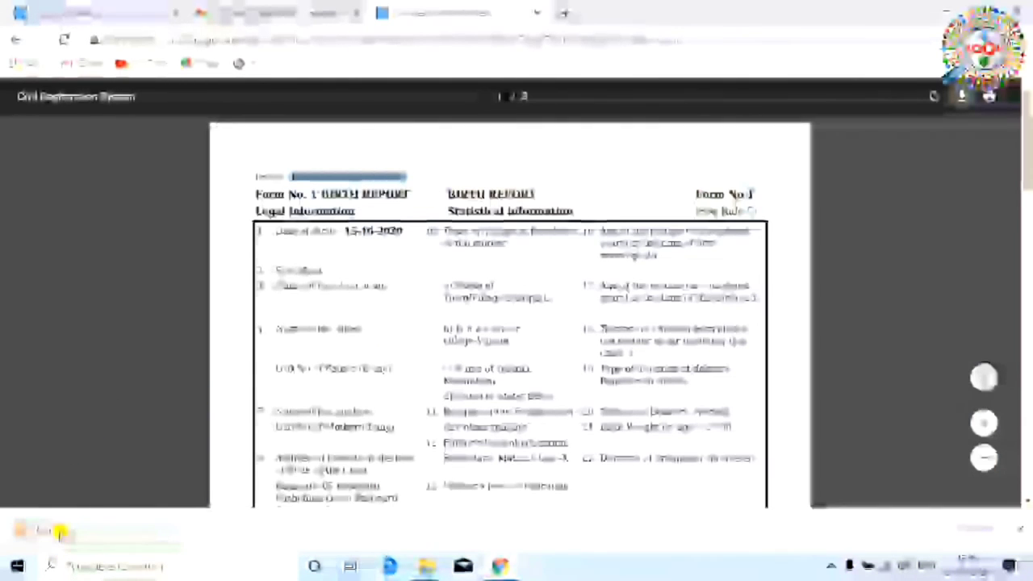
scroll(827, 289, down, 10)
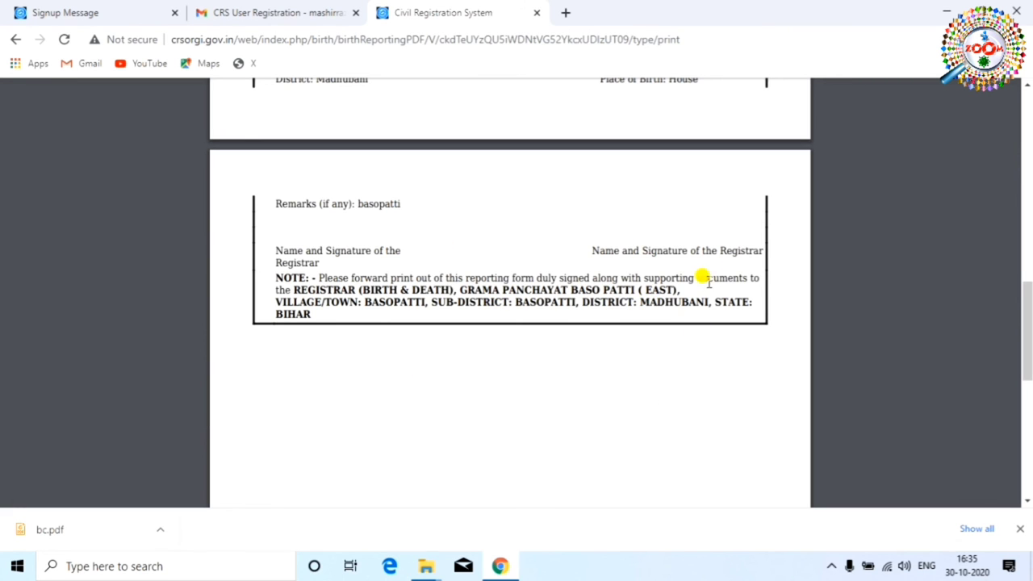
scroll(763, 339, up, 10)
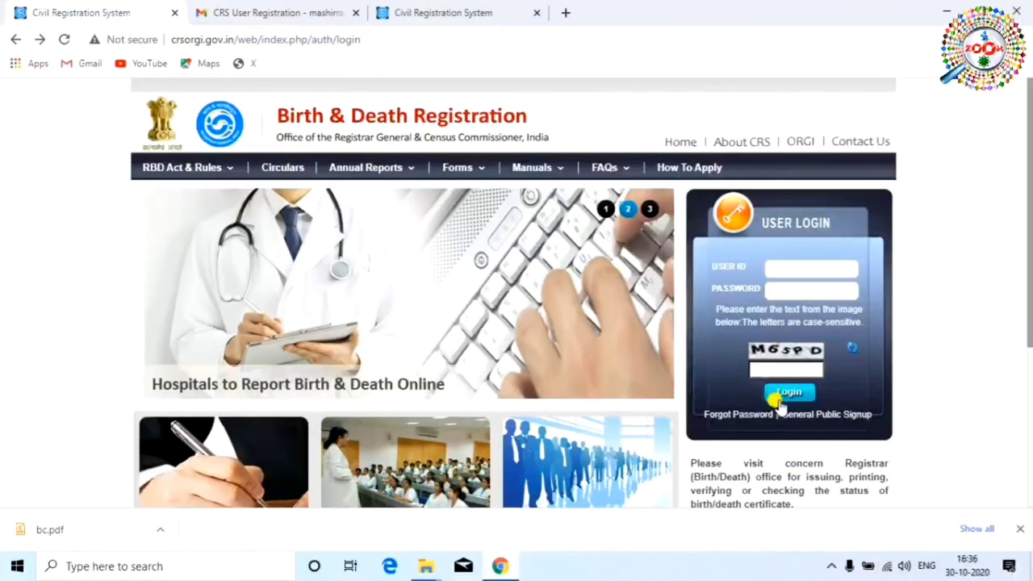
Step: Log in to the Birth & Death Registration portal and open the list of birth applications under submission
click(791, 394)
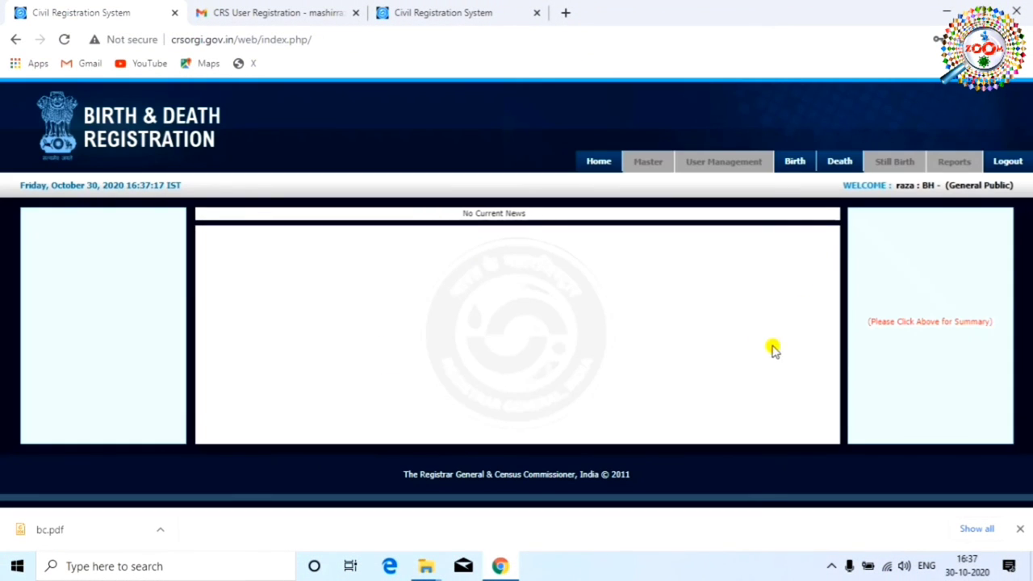
mouse_move(775, 189)
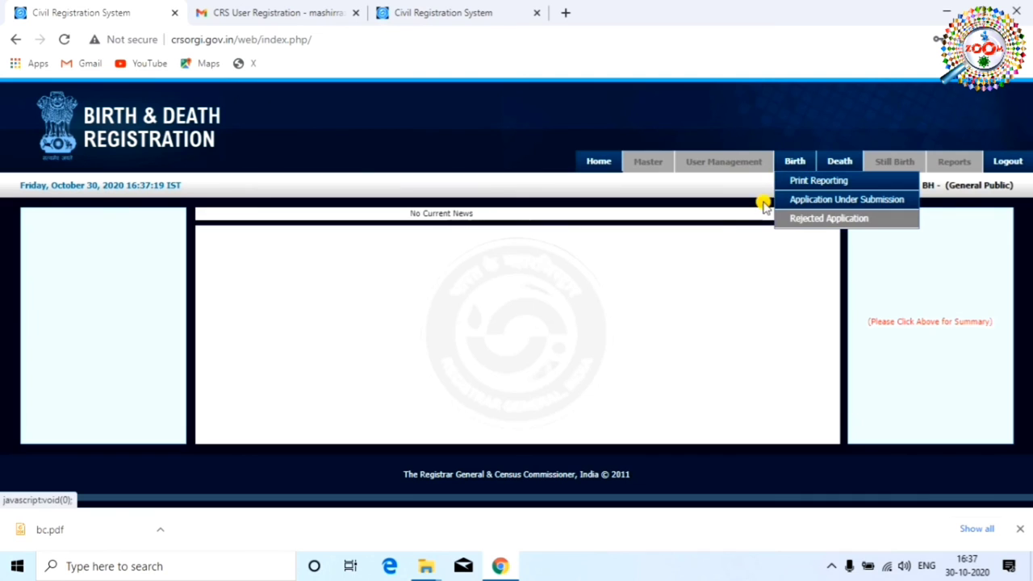
click(843, 202)
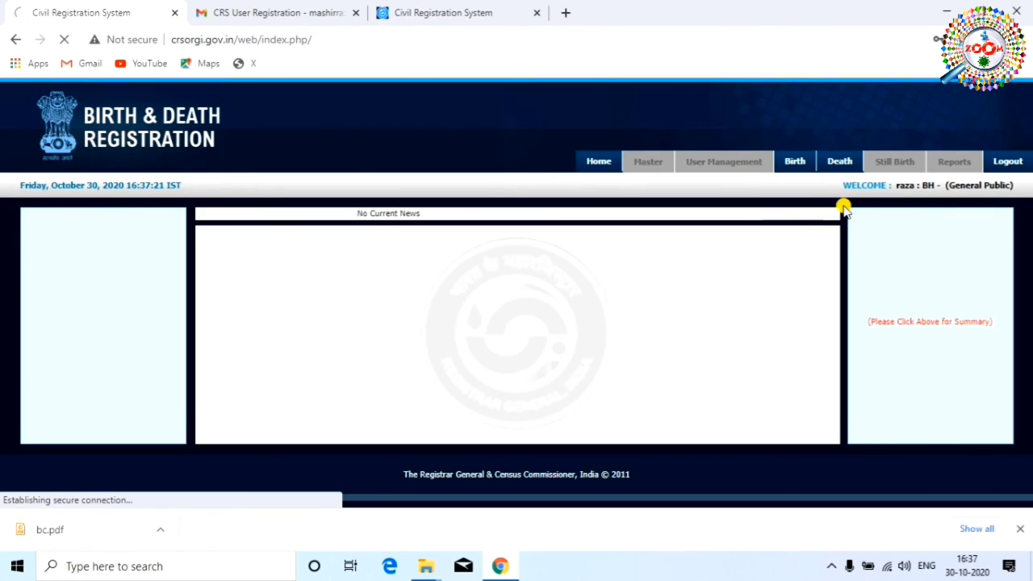
scroll(674, 329, down, 2)
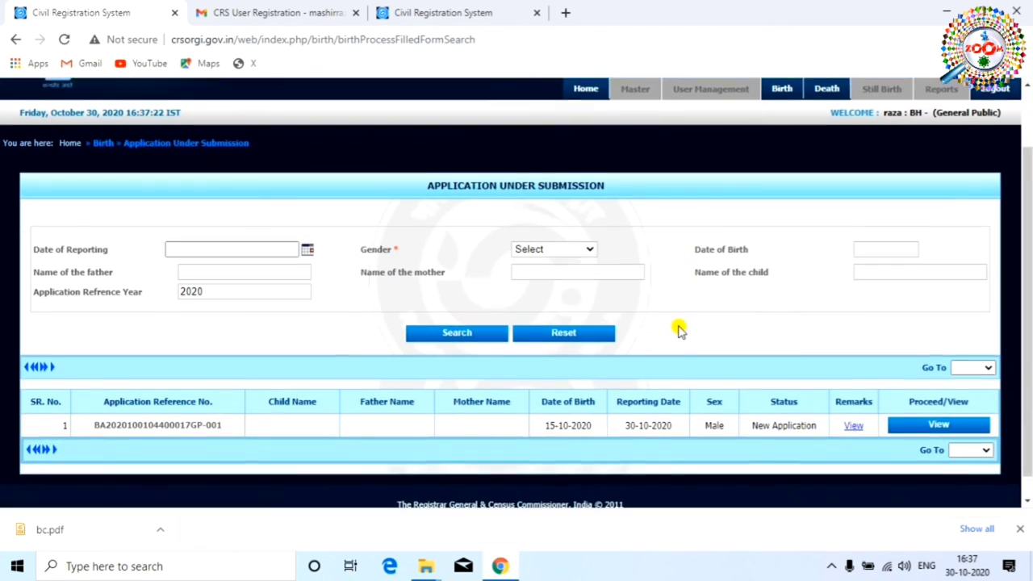